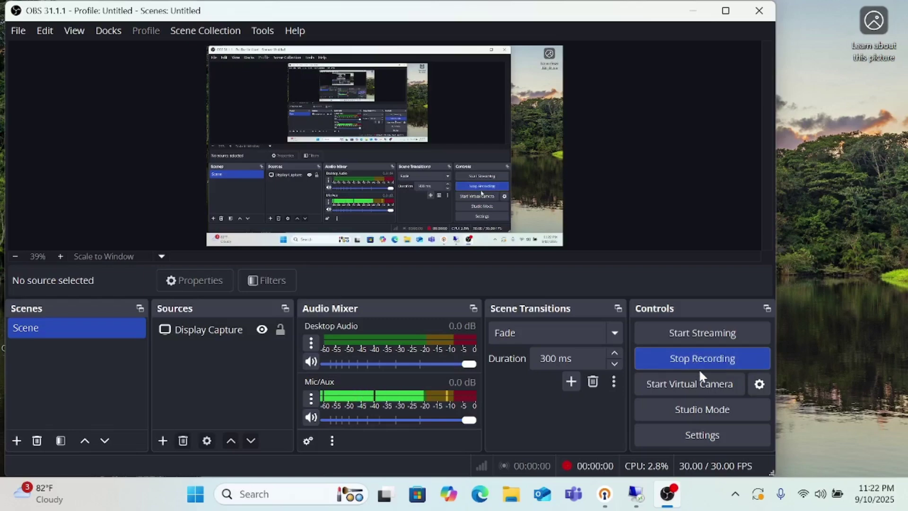
# Switch to the Remote Desktop session, check the PC's Windows 11 compatibility in PC Health Check, and close the tool.
pyautogui.moveTo(640, 502)
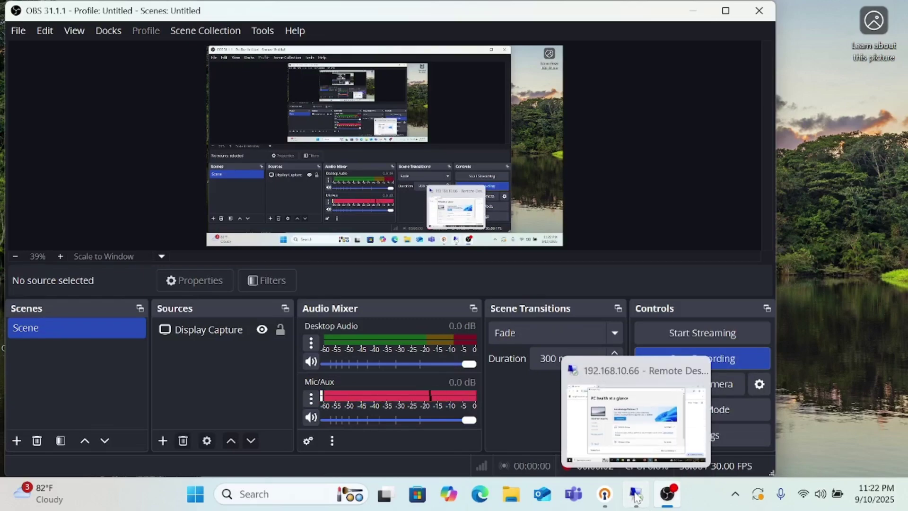
pyautogui.click(595, 401)
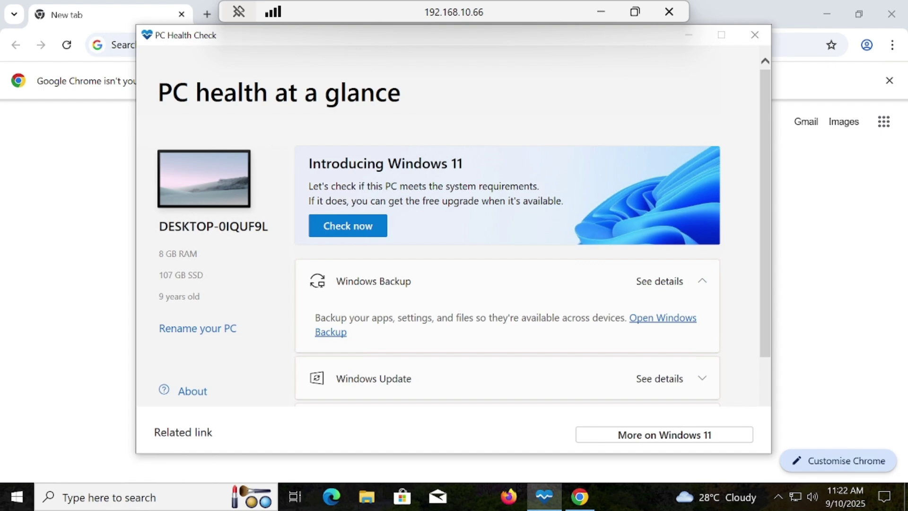
pyautogui.click(362, 235)
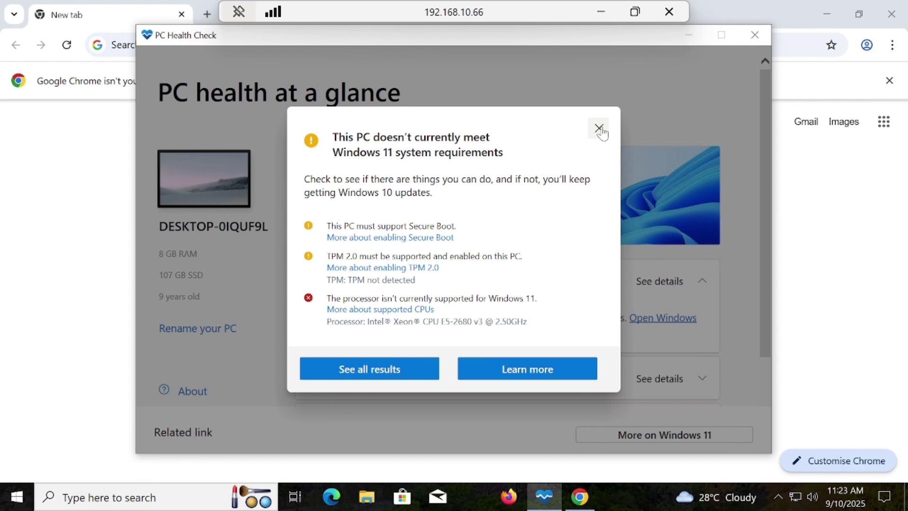
pyautogui.click(667, 97)
pyautogui.click(755, 34)
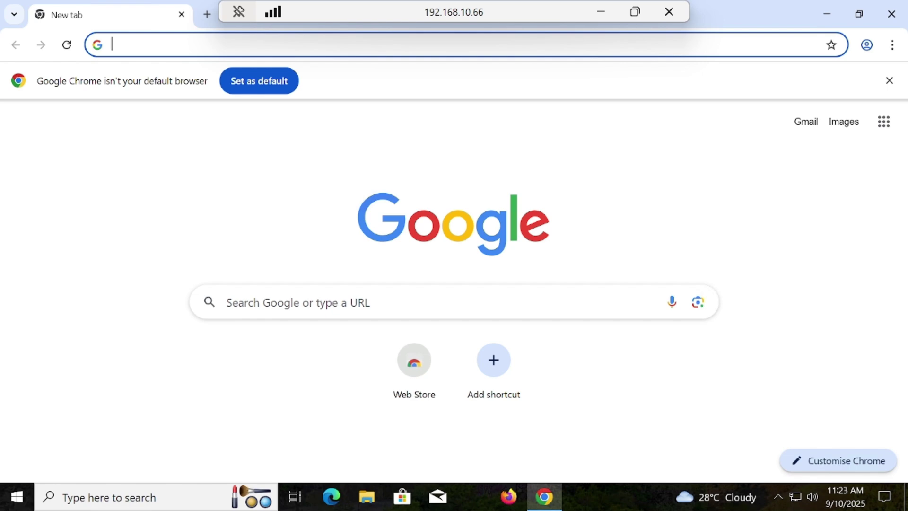
# Search Google for "windows 11 download" and open Microsoft's Download Windows 11 page.
pyautogui.press('Down')
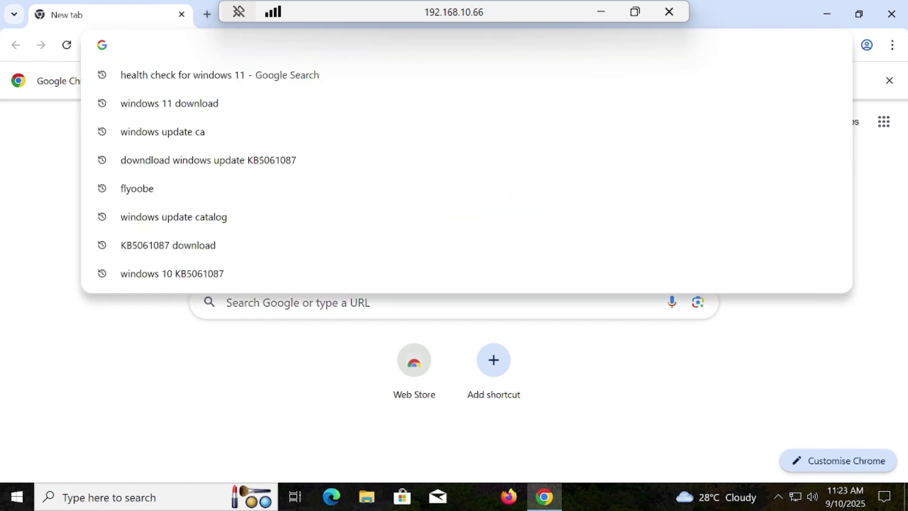
pyautogui.write('windows update ca')
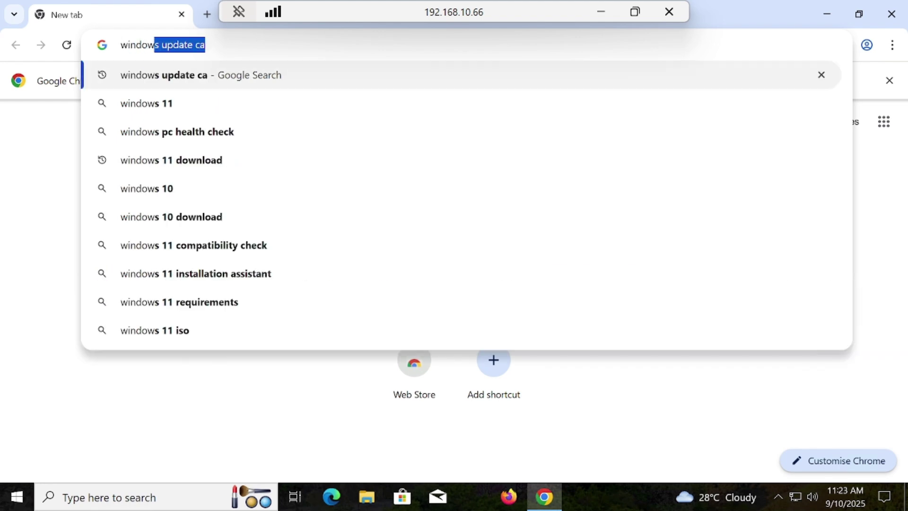
pyautogui.press('Down')
pyautogui.press('Down')
pyautogui.press('Down')
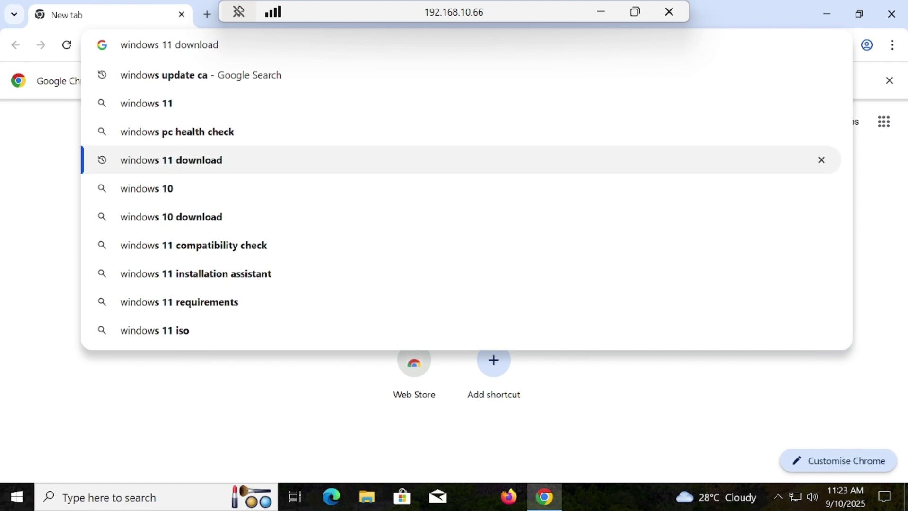
pyautogui.press('Return')
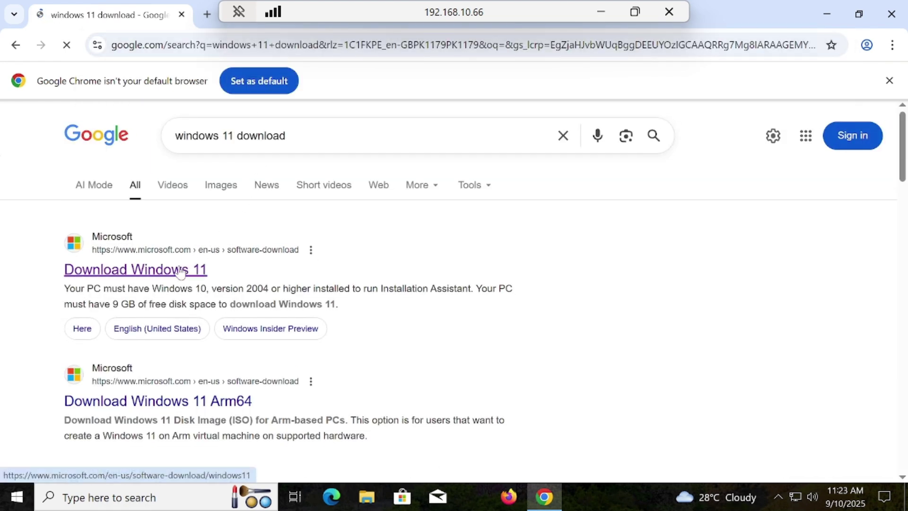
pyautogui.click(180, 271)
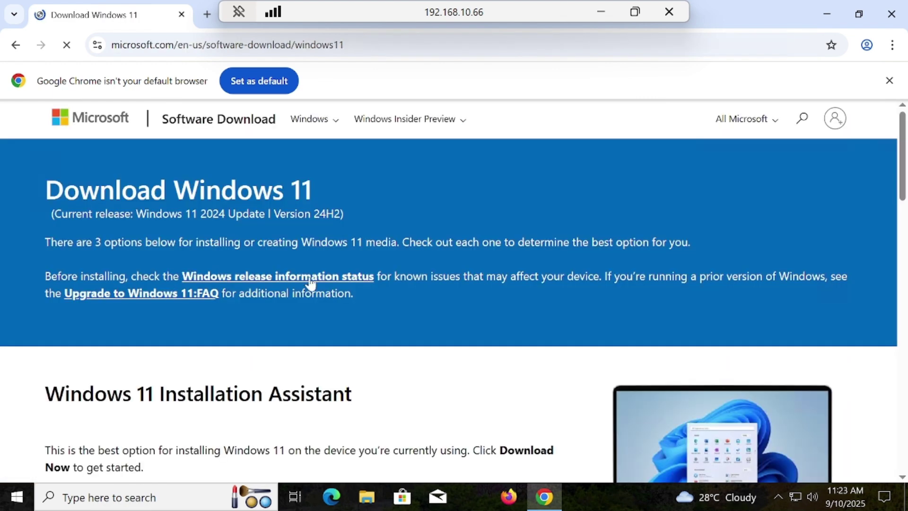
# Select Windows 11 (multi-edition ISO for x64 devices) as the disk image download and confirm it.
pyautogui.moveTo(904, 179); pyautogui.dragTo(902, 319)
pyautogui.click(254, 312)
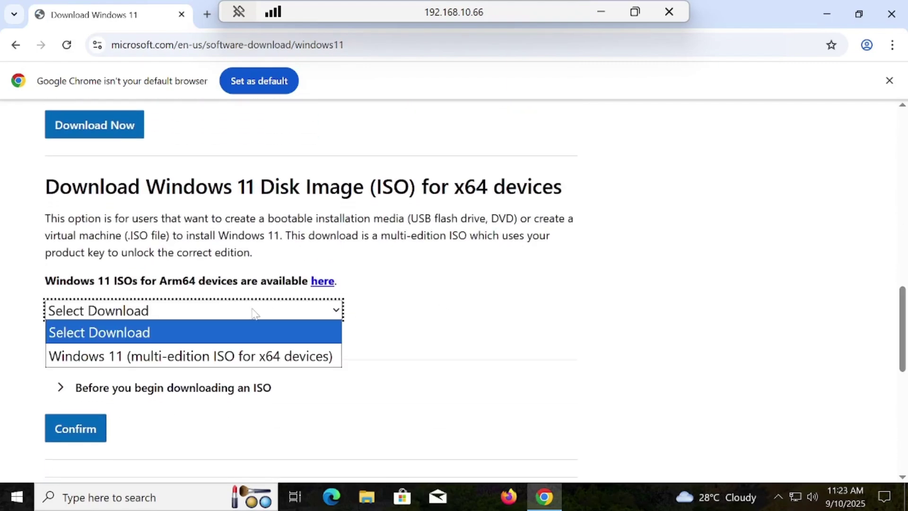
pyautogui.click(227, 361)
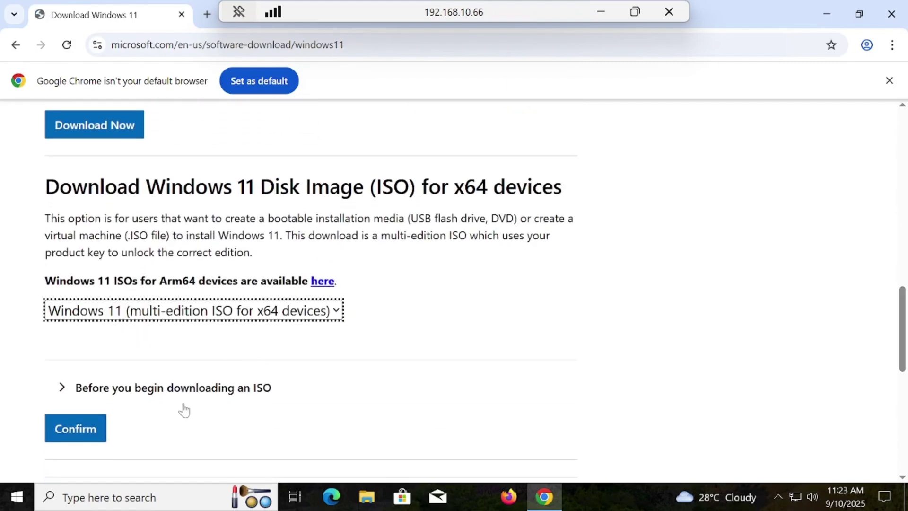
pyautogui.click(101, 435)
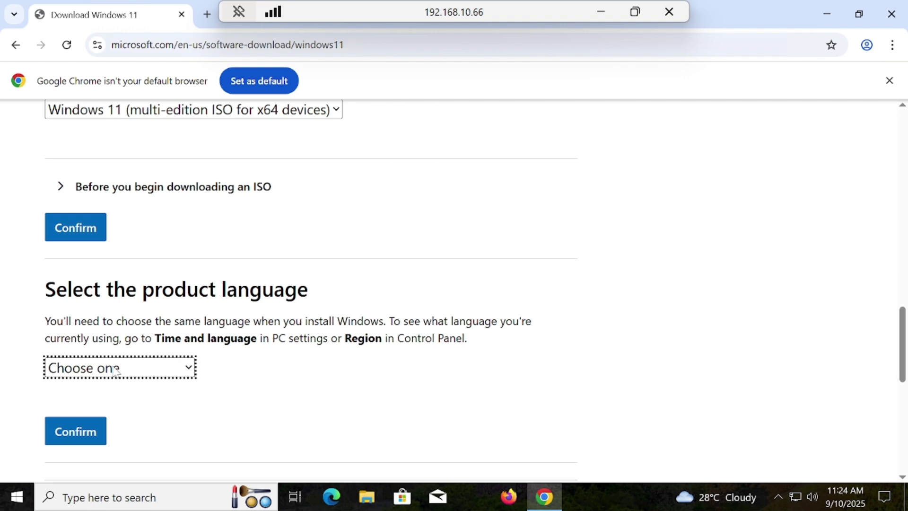
# Search Windows for "power" and start Windows PowerShell as administrator, approving the elevation request.
pyautogui.click(15, 505)
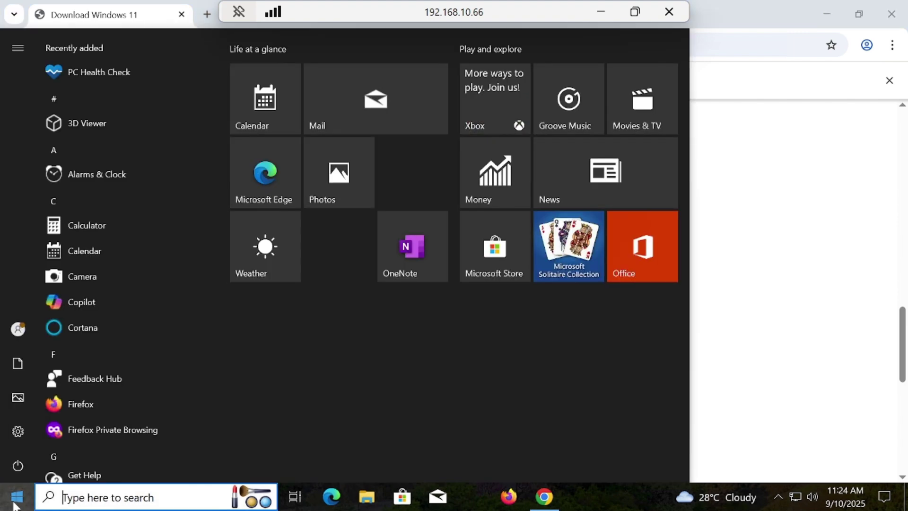
pyautogui.write('power')
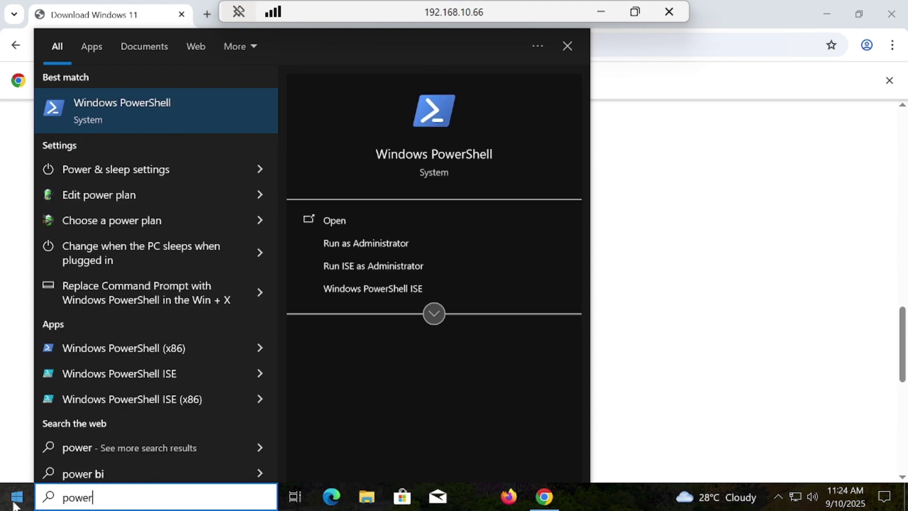
pyautogui.rightClick(141, 123)
pyautogui.click(190, 133)
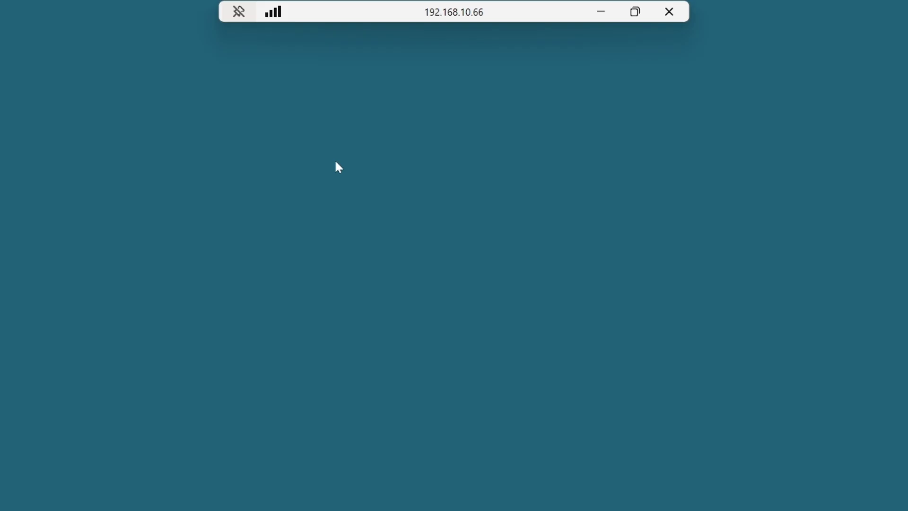
pyautogui.click(379, 339)
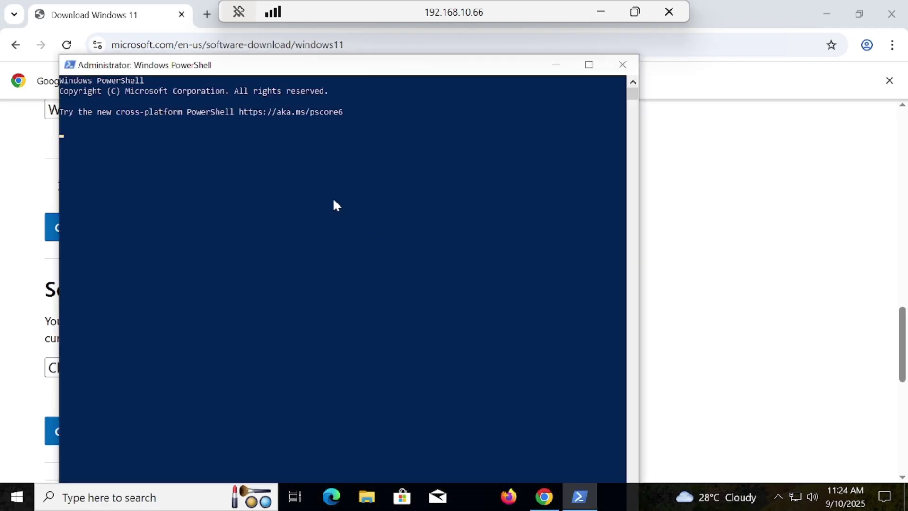
pyautogui.click(320, 176)
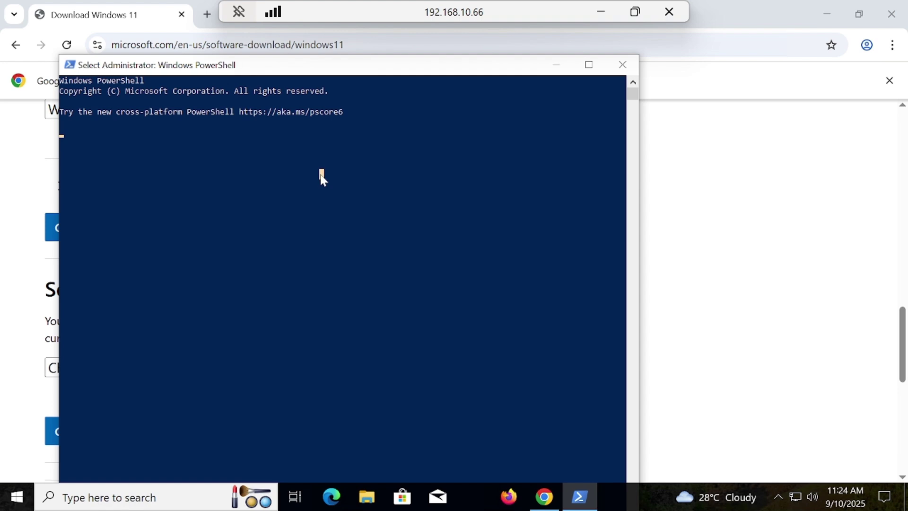
pyautogui.rightClick(320, 176)
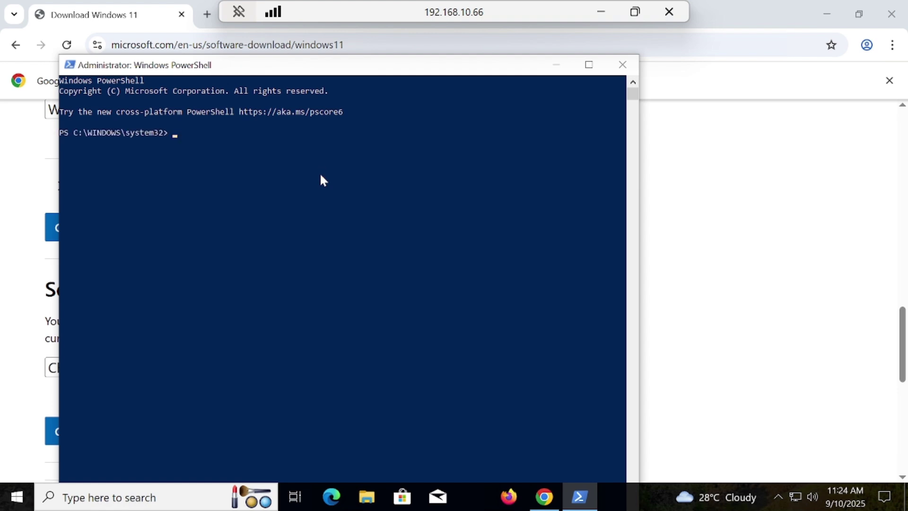
# Run get-winsystemlocale in PowerShell to check the system language, and close the PowerShell window.
pyautogui.write('get-')
pyautogui.write('winsystemlocale')
pyautogui.press('Return')
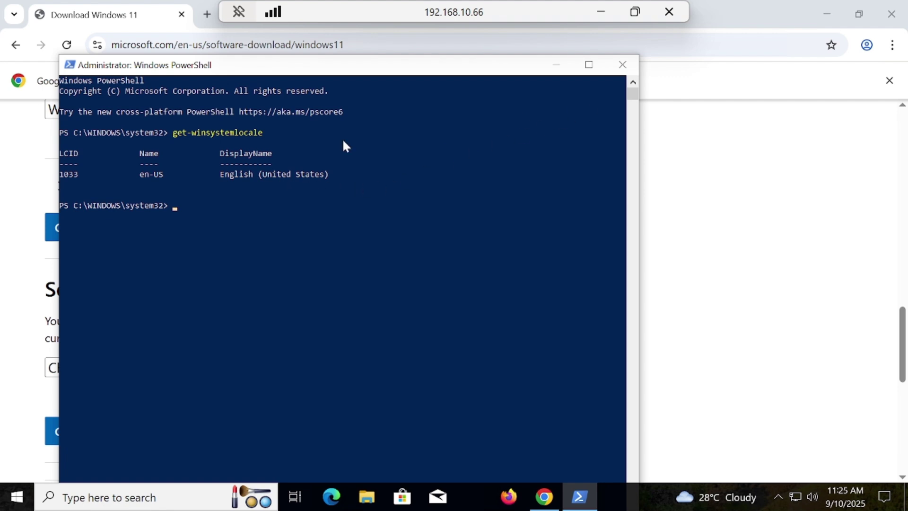
pyautogui.click(623, 70)
# Set the product language of the Windows 11 ISO to English (United States) and confirm it.
pyautogui.click(186, 369)
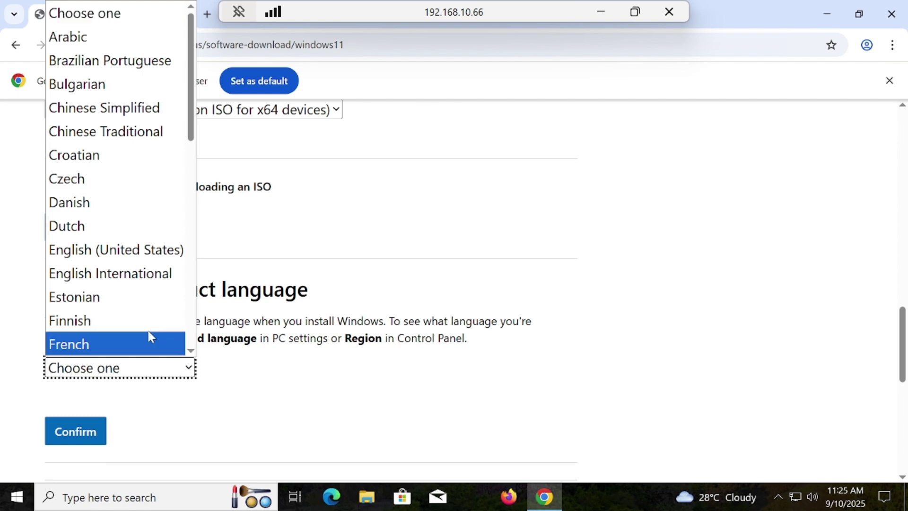
pyautogui.click(134, 254)
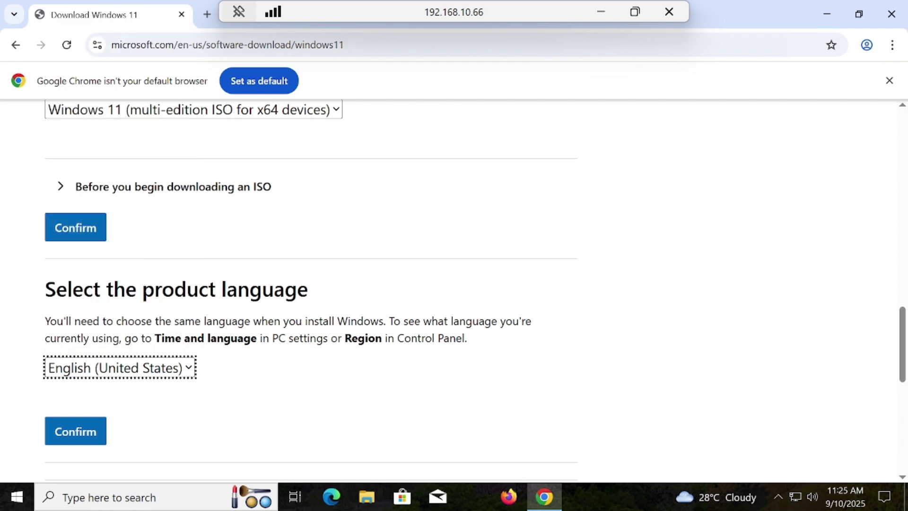
pyautogui.click(86, 433)
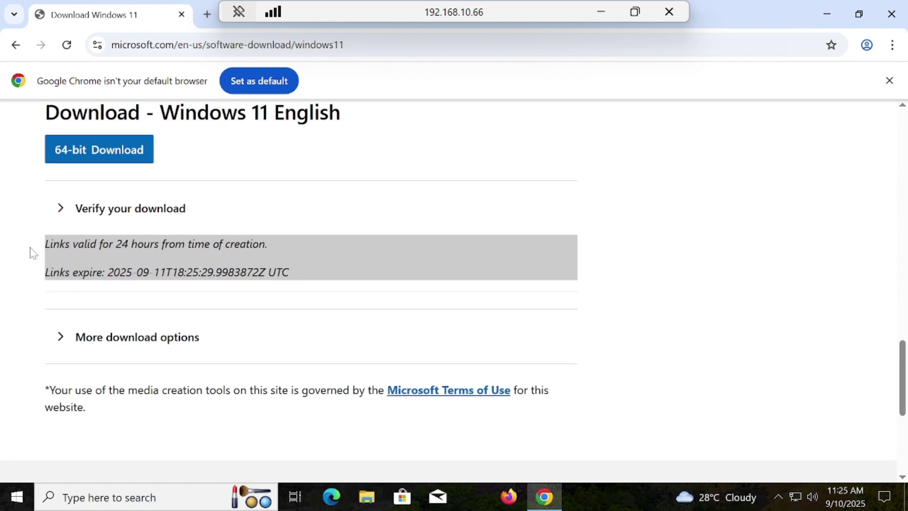
# Start the 64-bit Windows 11 English ISO download, then pause and cancel it.
pyautogui.click(118, 154)
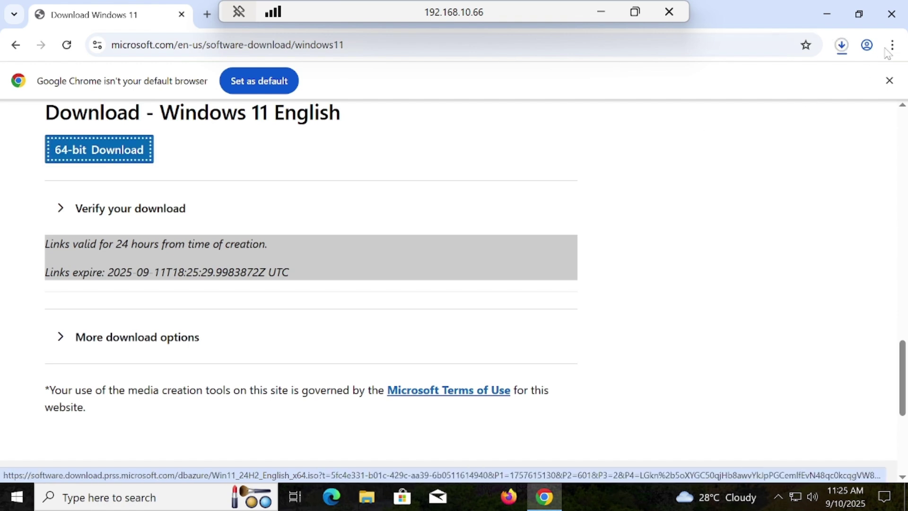
pyautogui.click(842, 45)
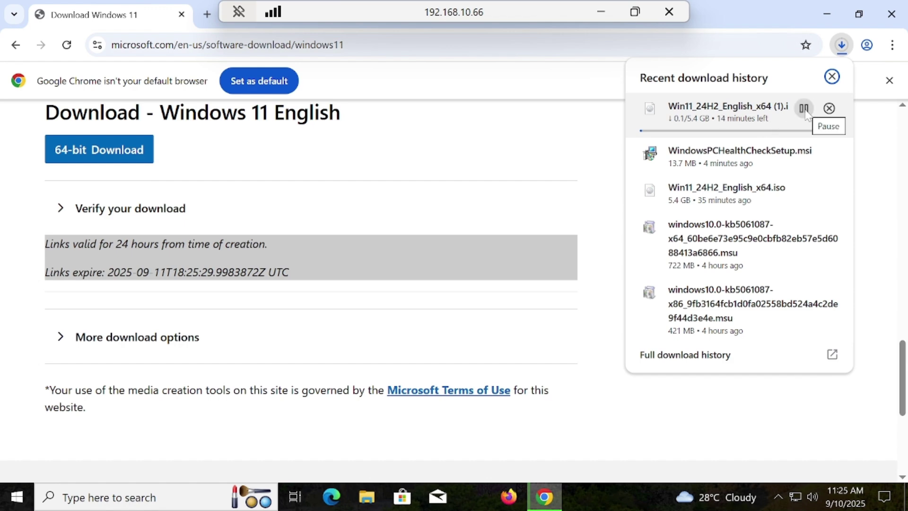
pyautogui.click(806, 113)
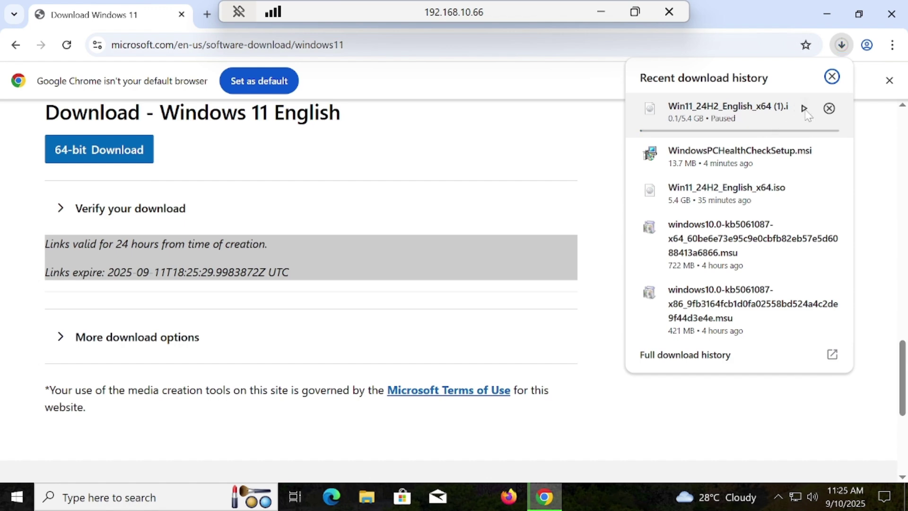
pyautogui.click(829, 108)
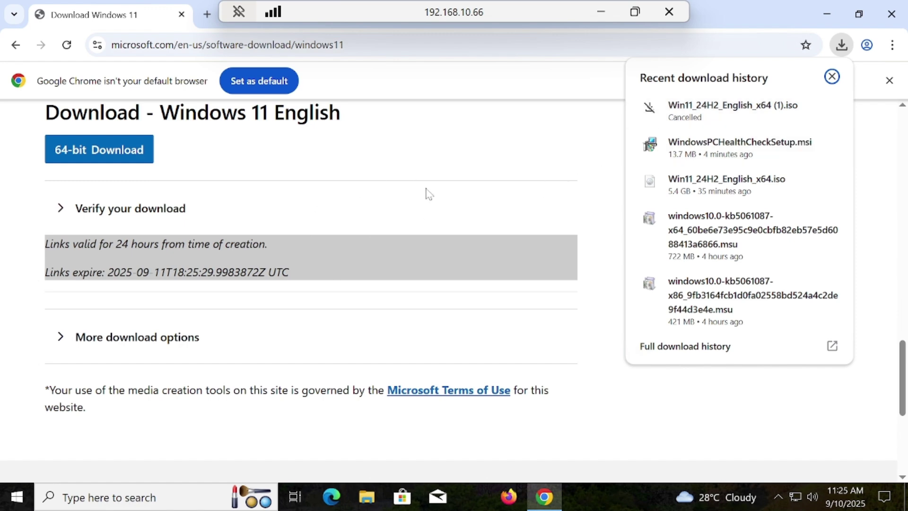
# Show the previously downloaded Win11_24H2_English_x64.iso in its folder, then close the folder window.
pyautogui.moveTo(698, 208)
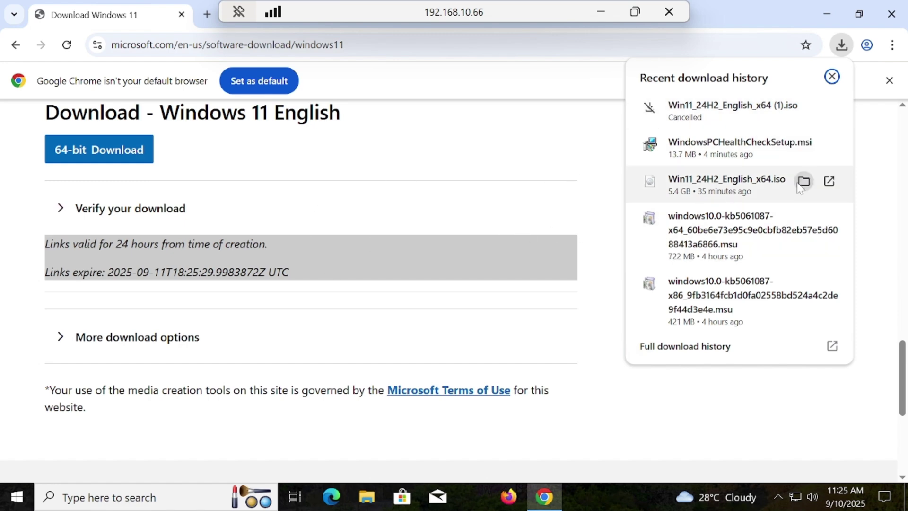
pyautogui.click(803, 185)
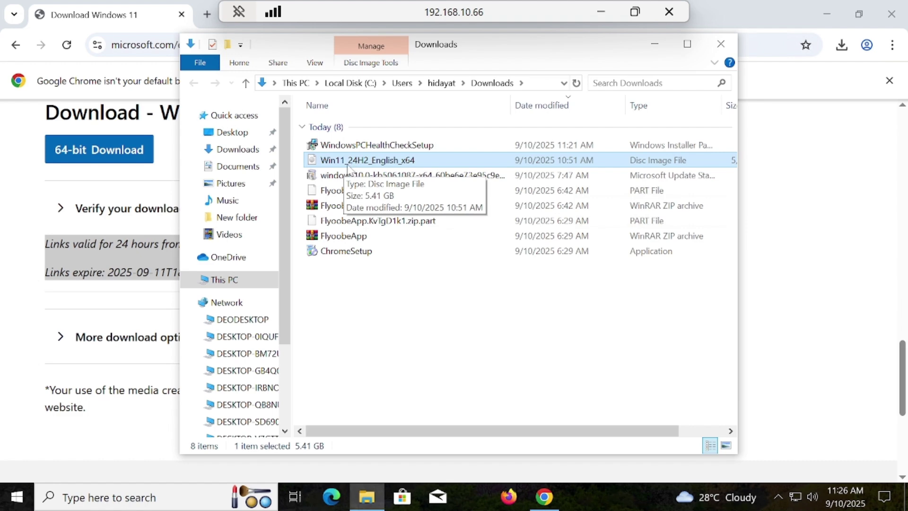
pyautogui.click(721, 46)
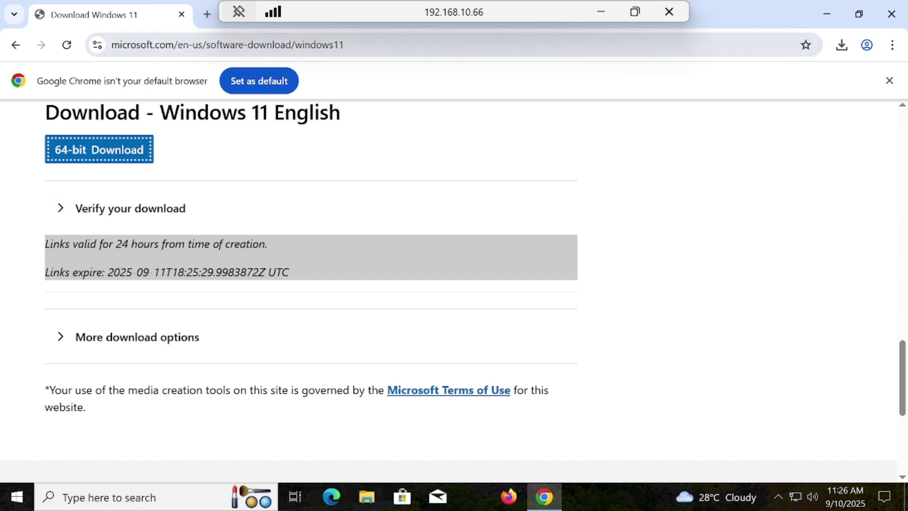
# Search Google for "flyoobe" in a new tab and open the builtbybel/Flyoobe GitHub repository.
pyautogui.click(207, 15)
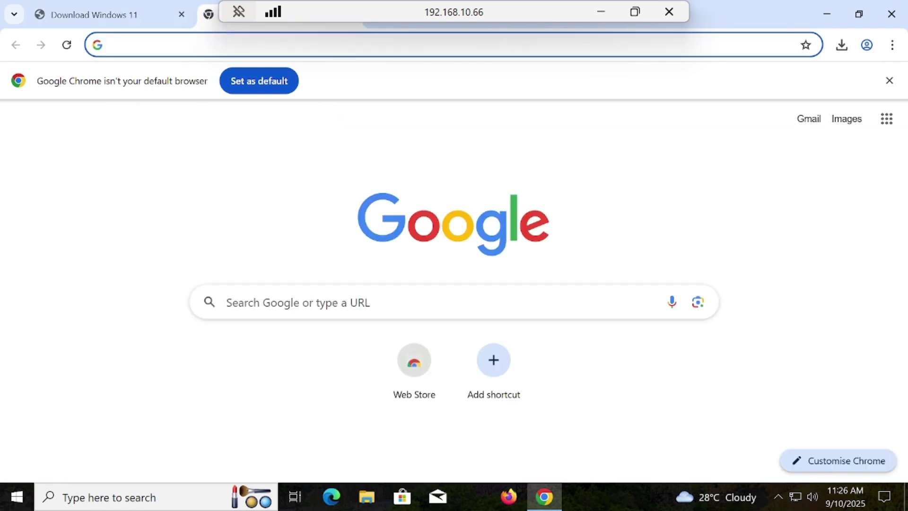
pyautogui.click(121, 44)
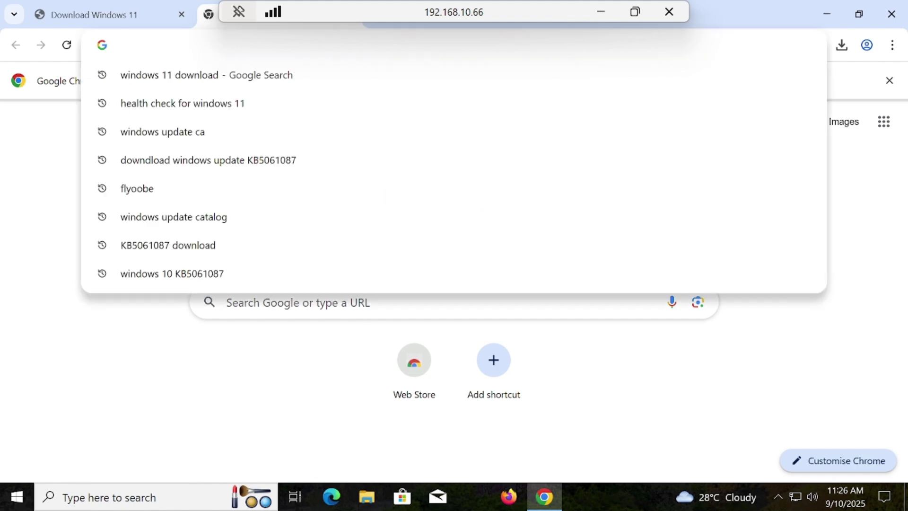
pyautogui.write('fly')
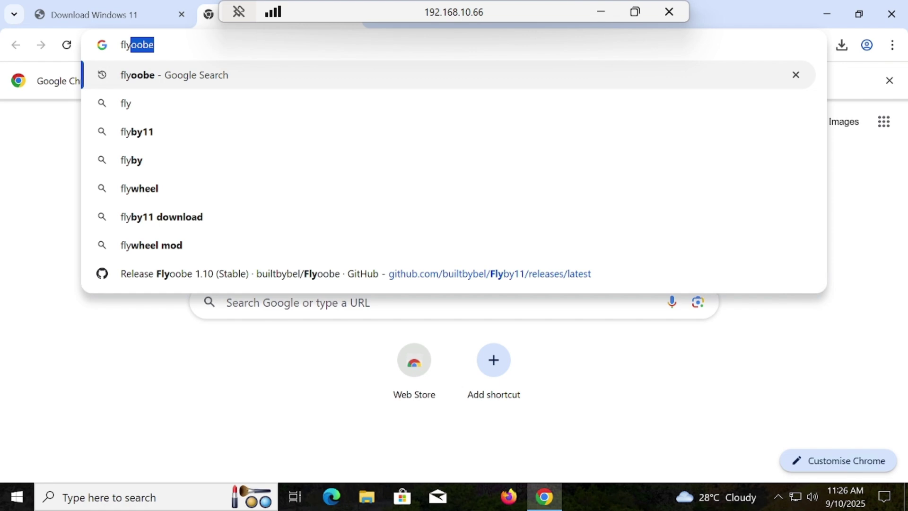
pyautogui.press('Right')
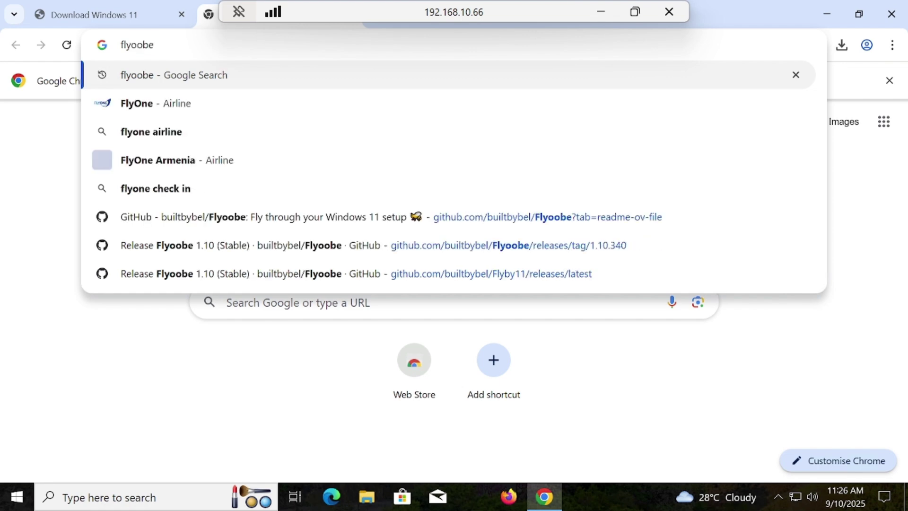
pyautogui.press('Return')
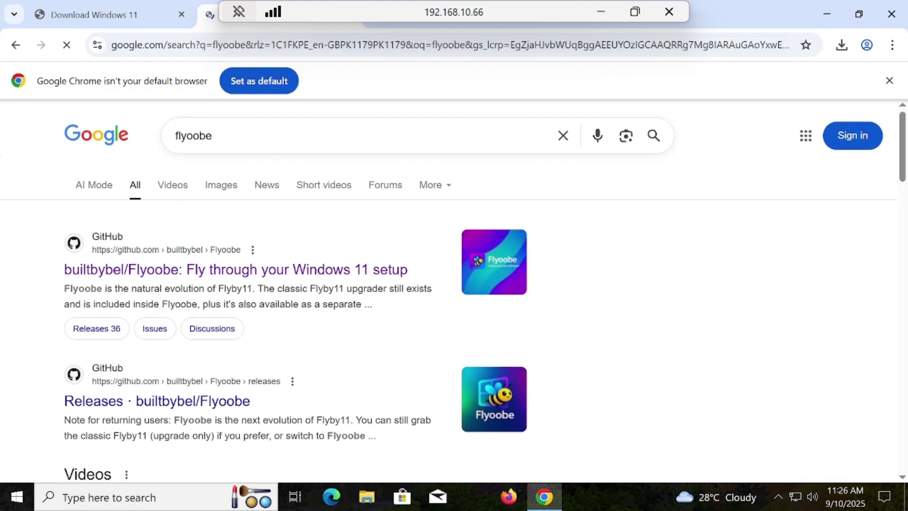
pyautogui.click(244, 271)
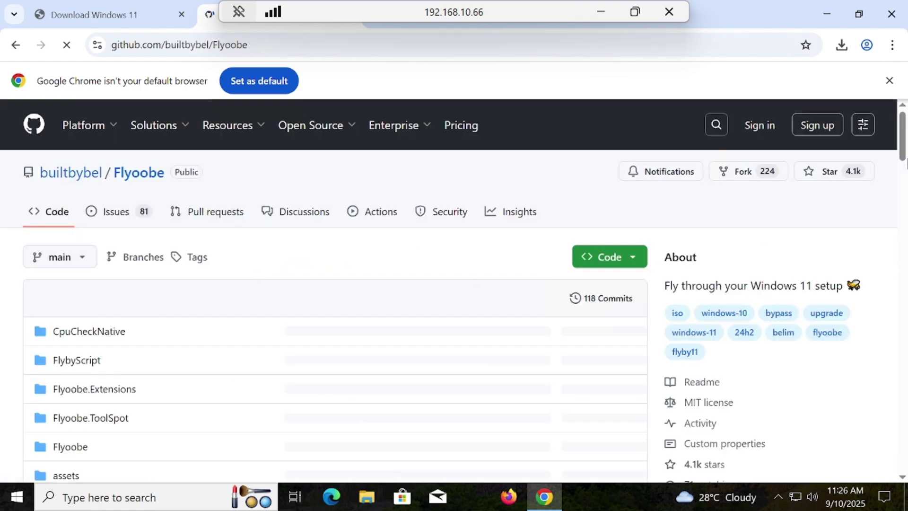
# Follow the README's Flyoobe download link to the release page and download Flyoobe 1.10 (New) from its Downloads table.
pyautogui.moveTo(906, 163); pyautogui.dragTo(905, 293)
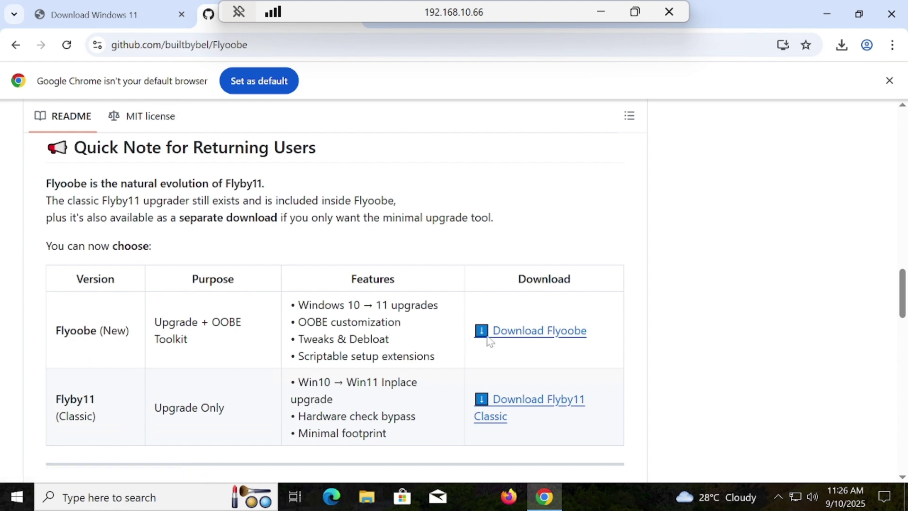
pyautogui.click(536, 339)
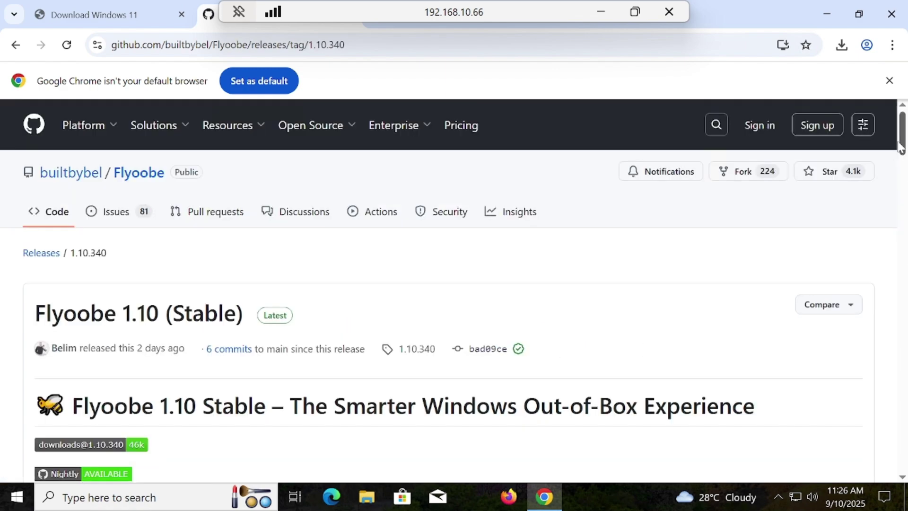
pyautogui.scroll(-10, 904, 189)
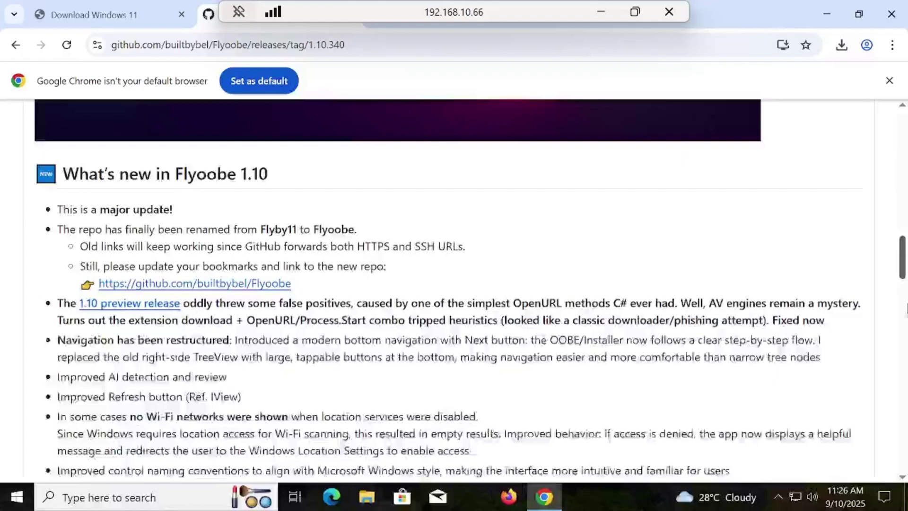
pyautogui.moveTo(905, 308); pyautogui.dragTo(904, 341)
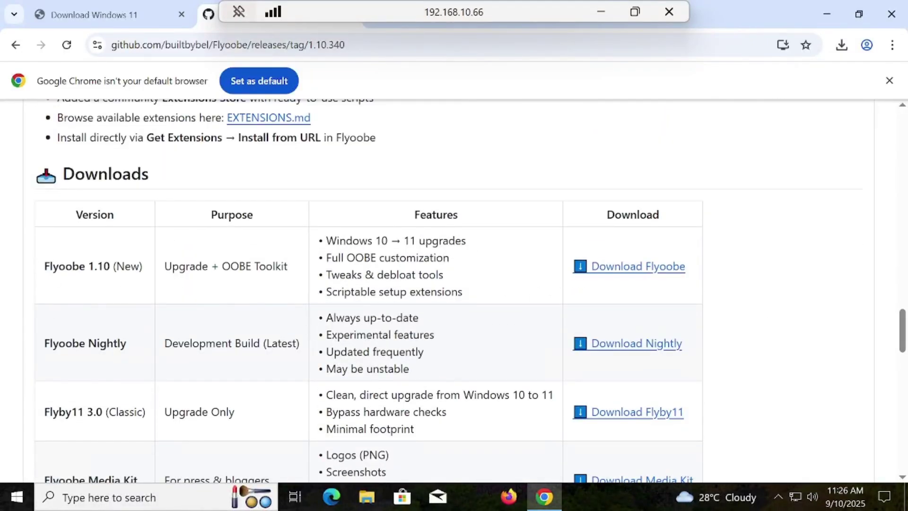
pyautogui.moveTo(73, 266); pyautogui.dragTo(125, 266)
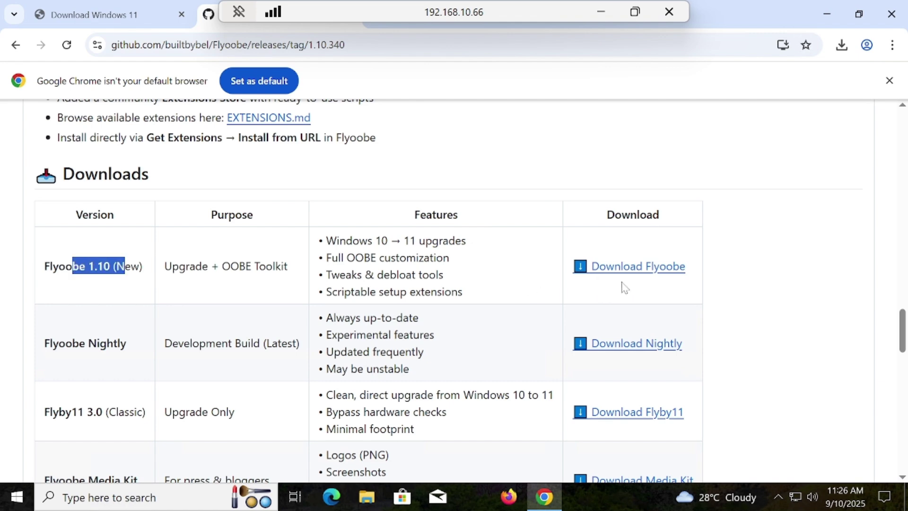
pyautogui.click(660, 263)
# Move the FlyoobeApp archive from the desktop into New folder and extract it there.
pyautogui.click(826, 14)
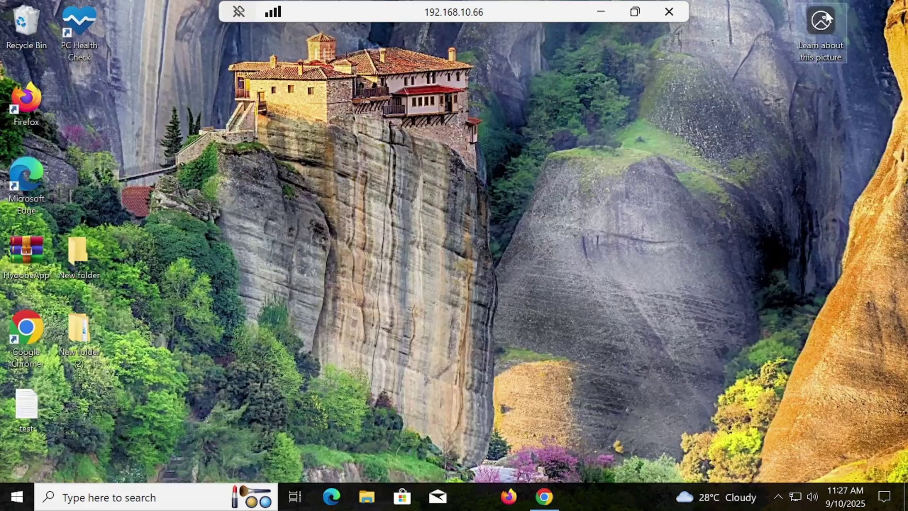
pyautogui.rightClick(34, 268)
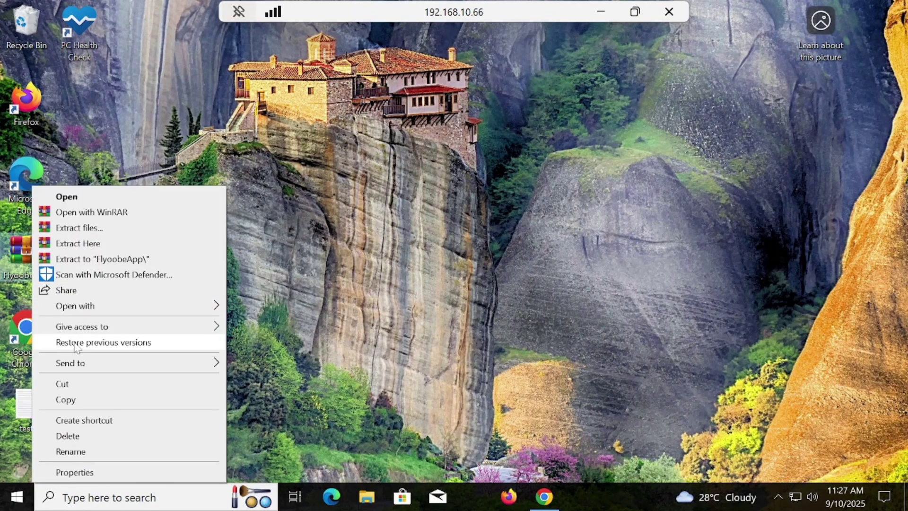
pyautogui.click(62, 383)
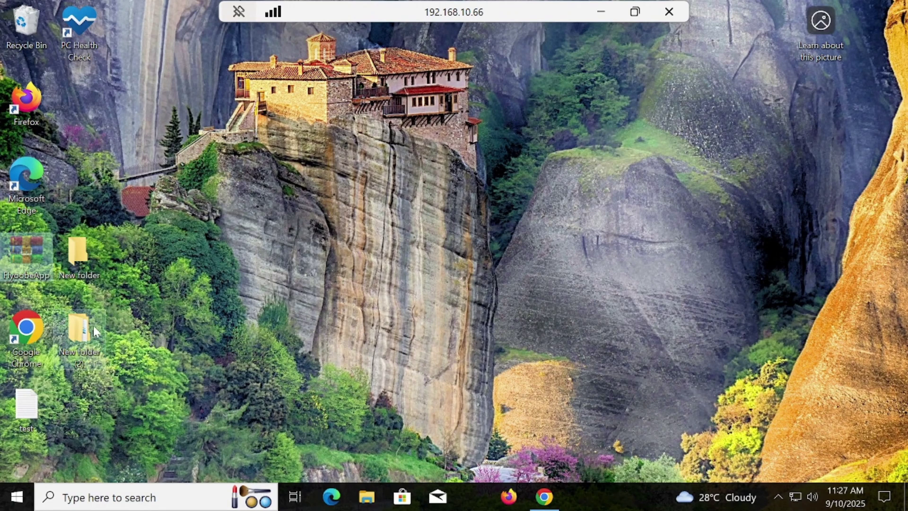
pyautogui.doubleClick(78, 255)
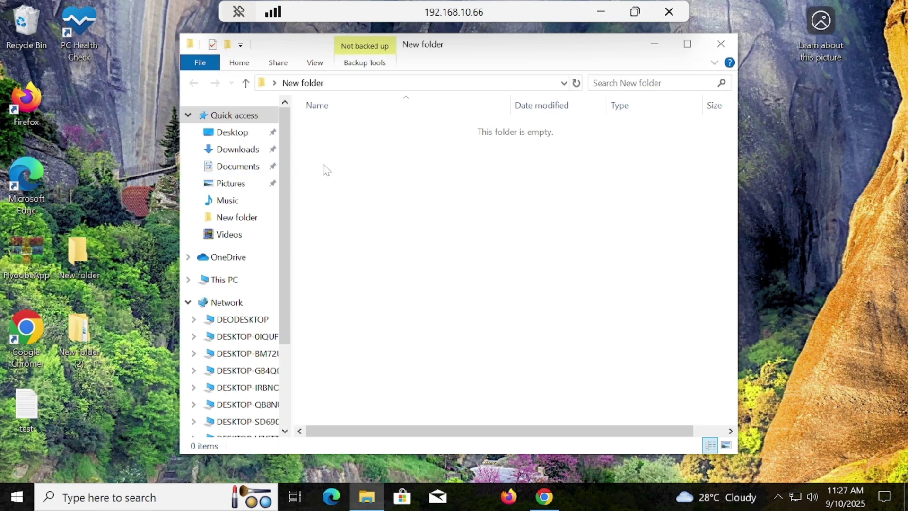
pyautogui.rightClick(325, 168)
pyautogui.click(362, 262)
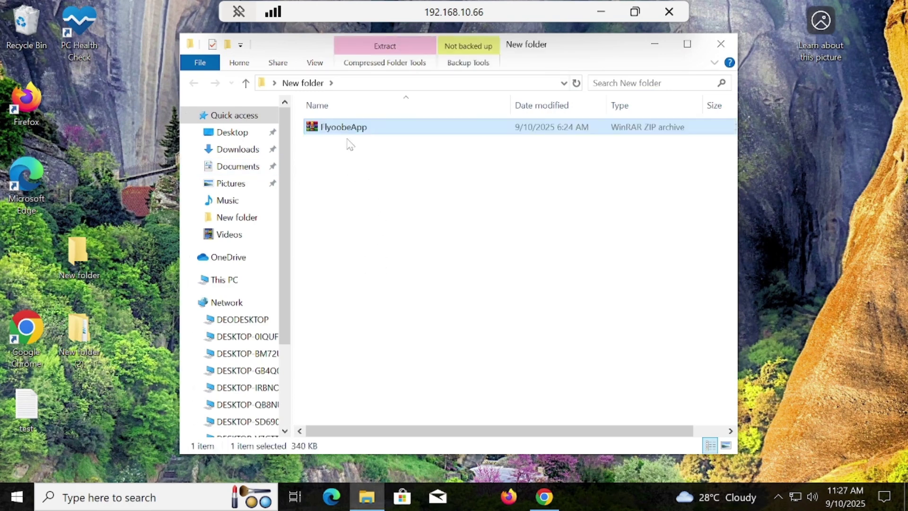
pyautogui.rightClick(347, 130)
pyautogui.click(397, 189)
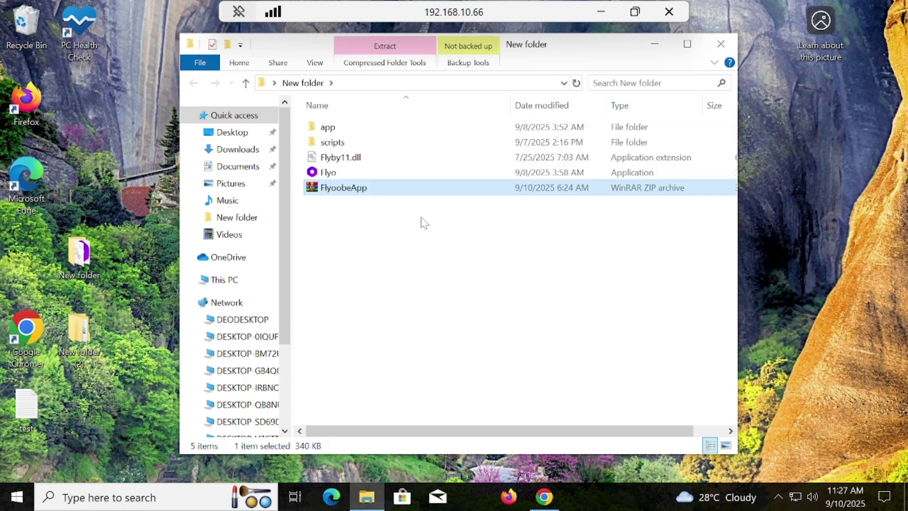
# Run the extracted Flyo application as administrator and allow it to make changes to the device.
pyautogui.rightClick(337, 181)
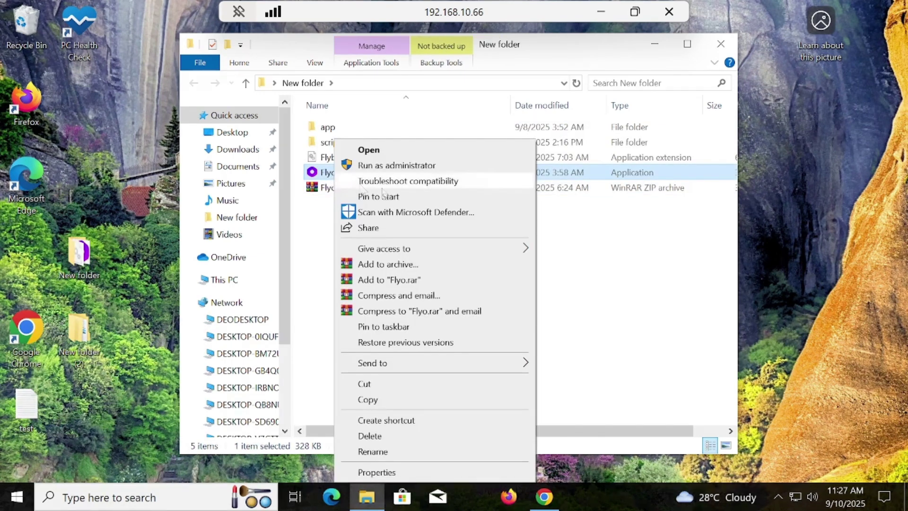
pyautogui.click(389, 165)
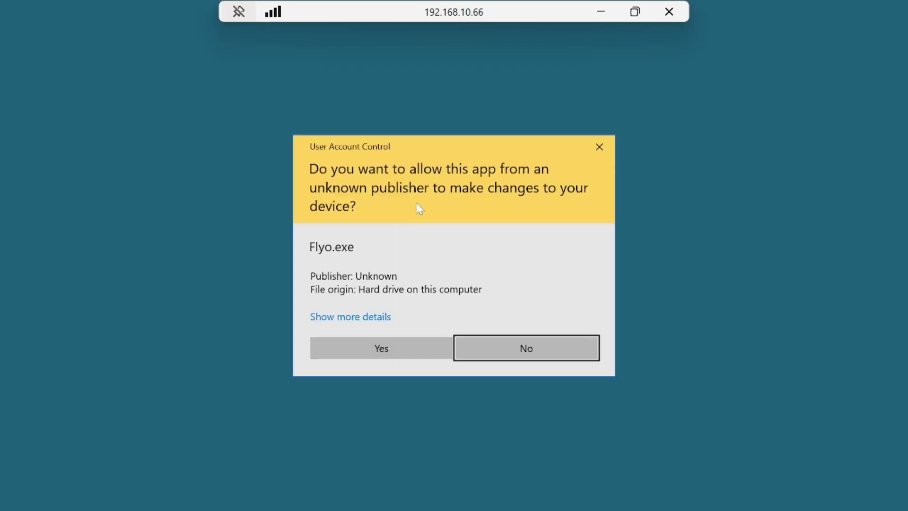
pyautogui.click(402, 352)
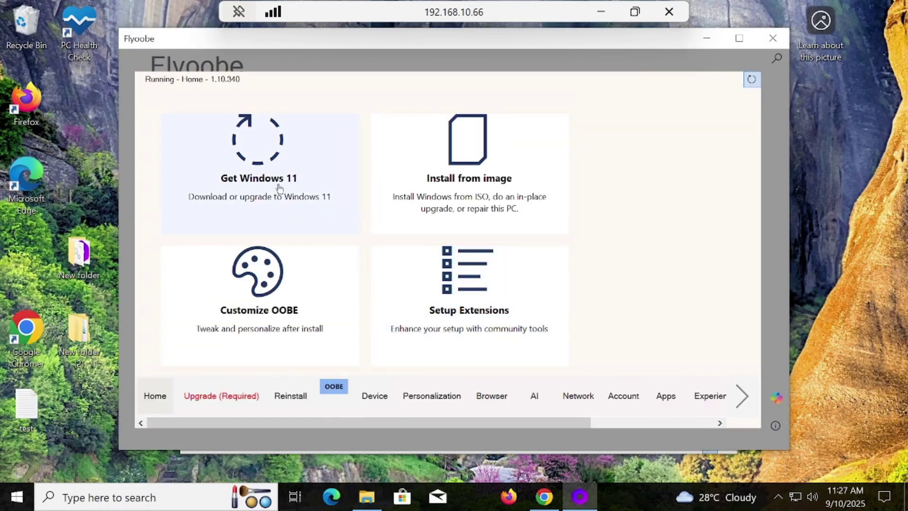
# Choose Get Windows 11 in Flyoobe and load Win11_24H2_English_x64 from Downloads as the local ISO.
pyautogui.click(278, 187)
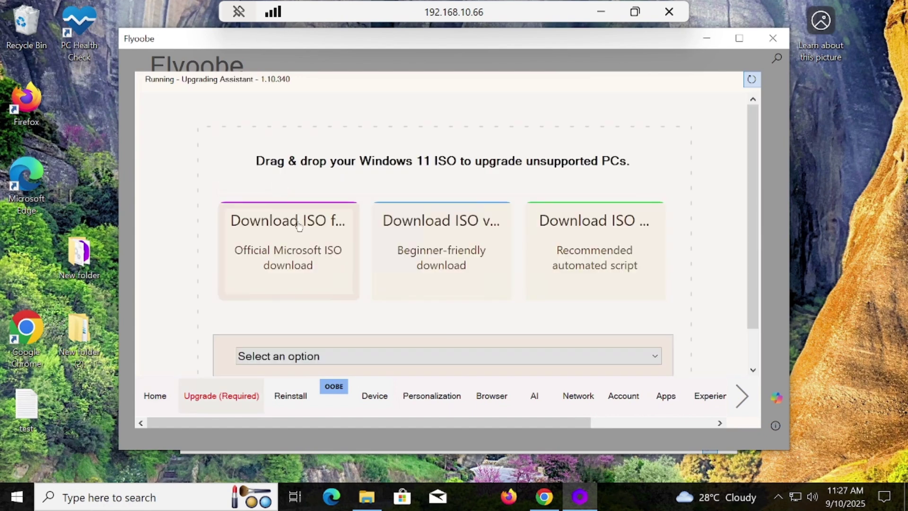
pyautogui.click(341, 356)
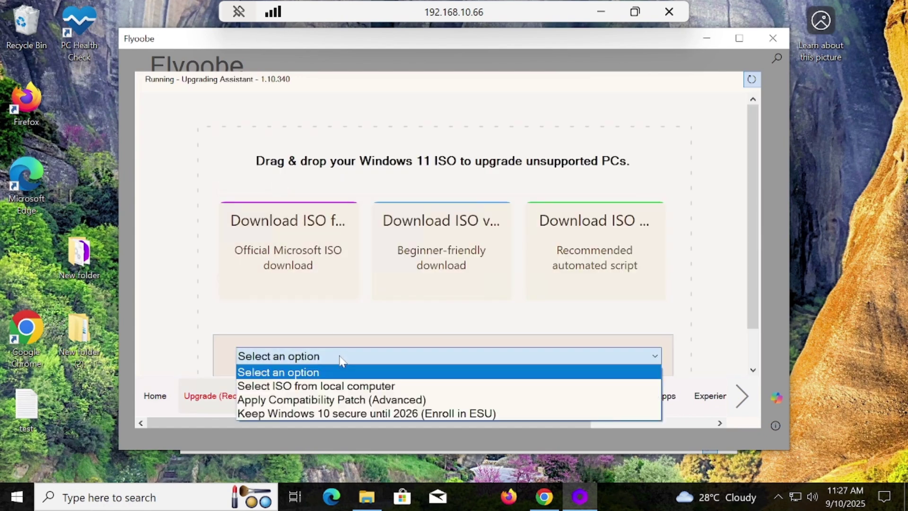
pyautogui.click(351, 388)
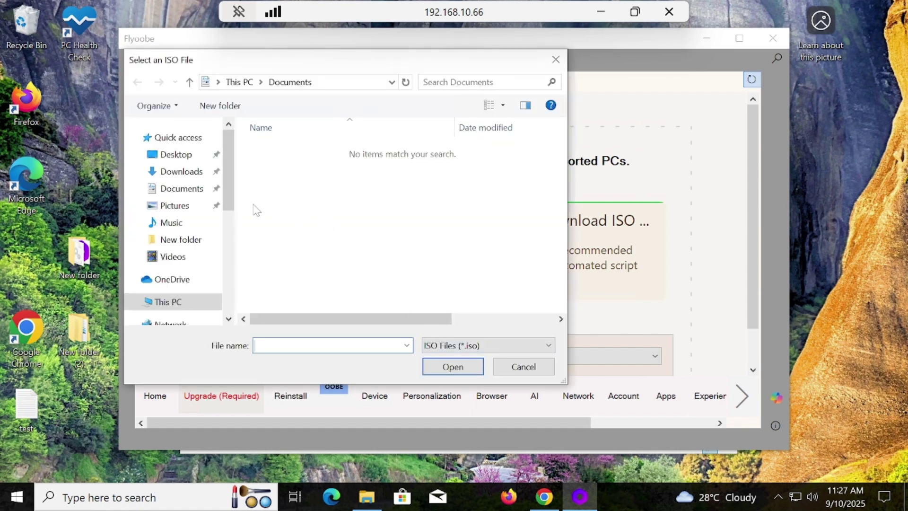
pyautogui.click(190, 174)
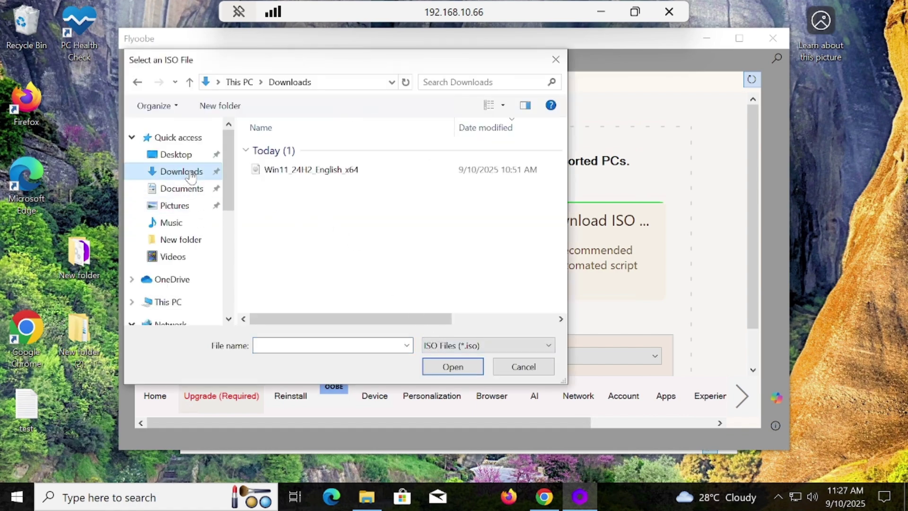
pyautogui.doubleClick(313, 173)
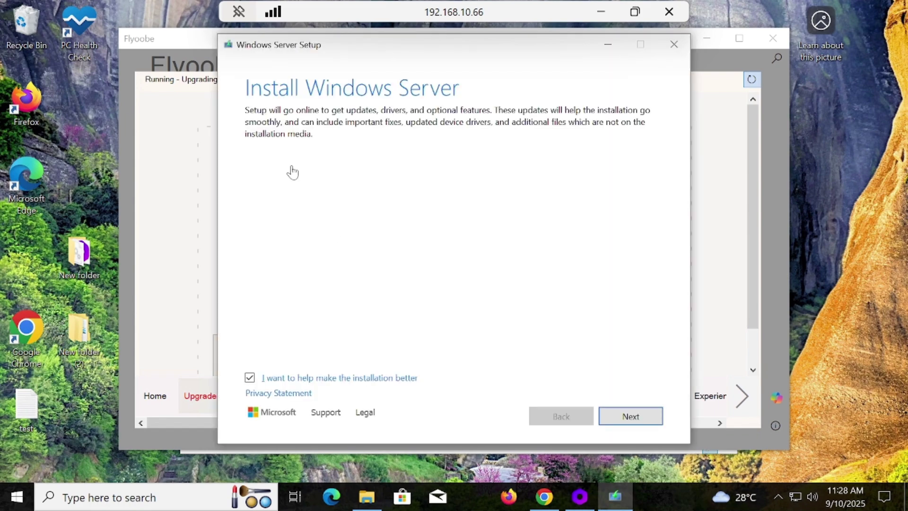
# Change how Setup handles updates, drivers and optional features to "Not right now" and continue.
pyautogui.click(294, 164)
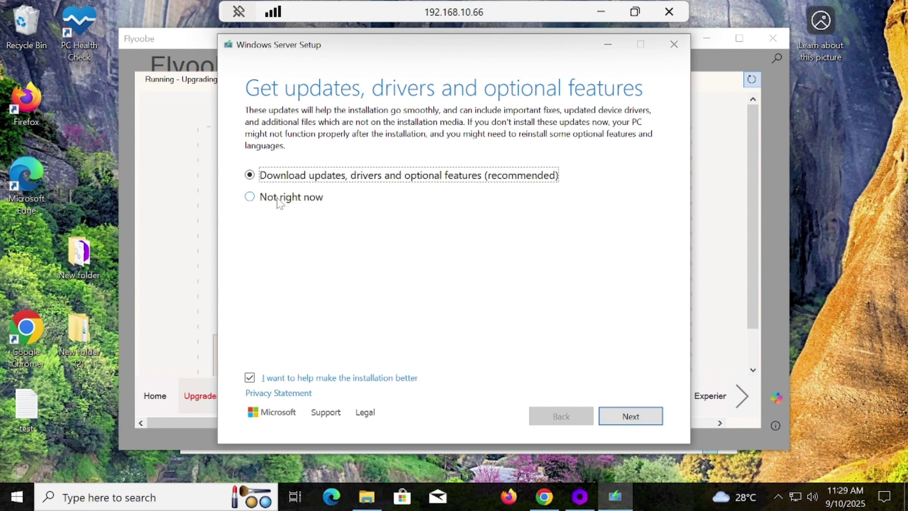
pyautogui.click(279, 201)
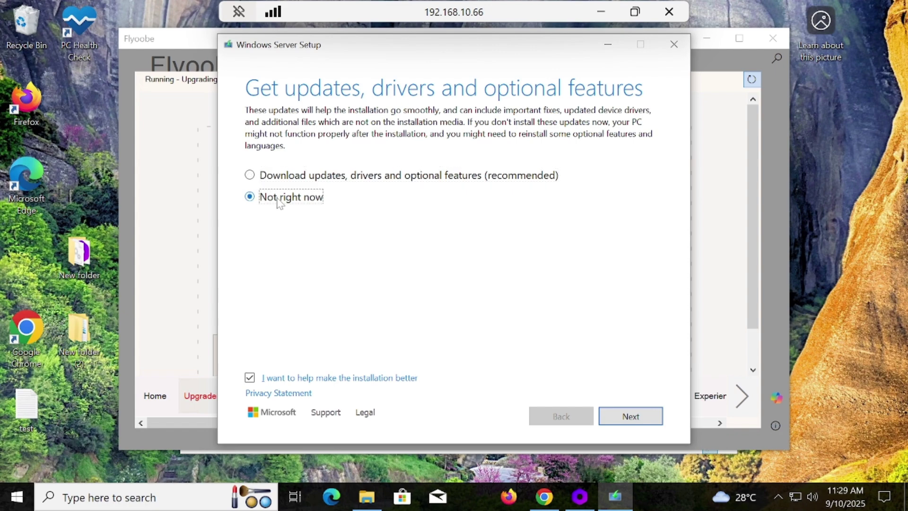
pyautogui.click(617, 420)
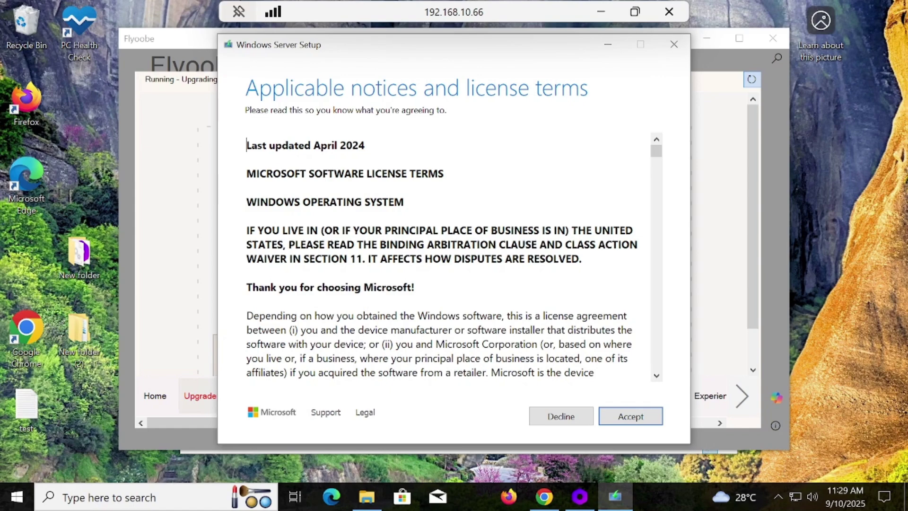
# Accept the license terms and continue with "Keep files, settings, and apps".
pyautogui.click(621, 419)
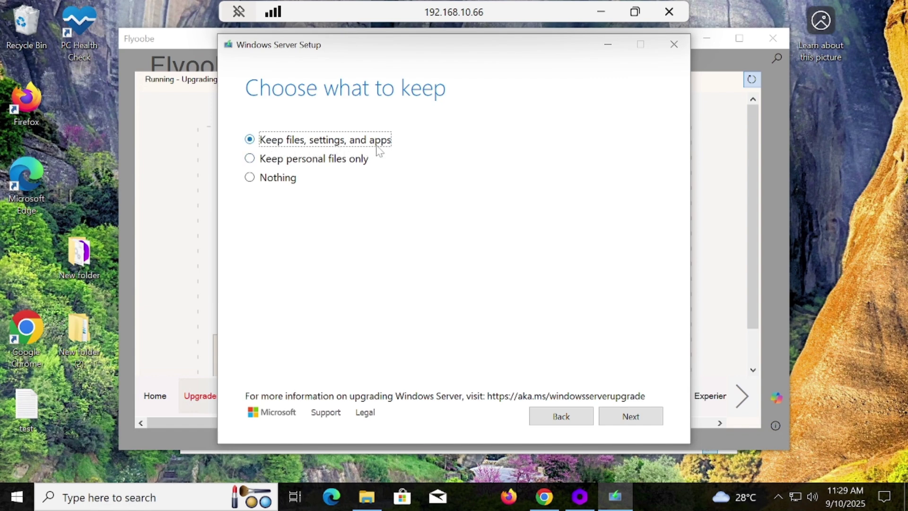
pyautogui.click(632, 418)
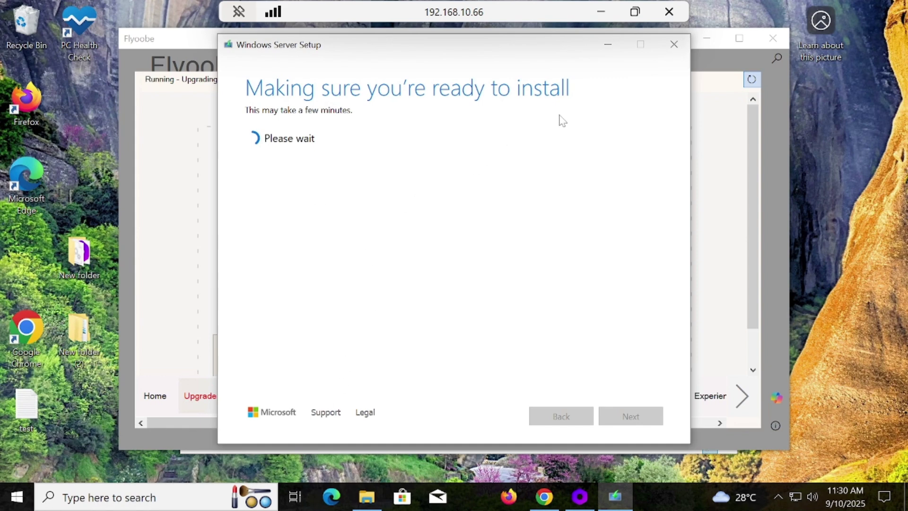
pyautogui.click(601, 10)
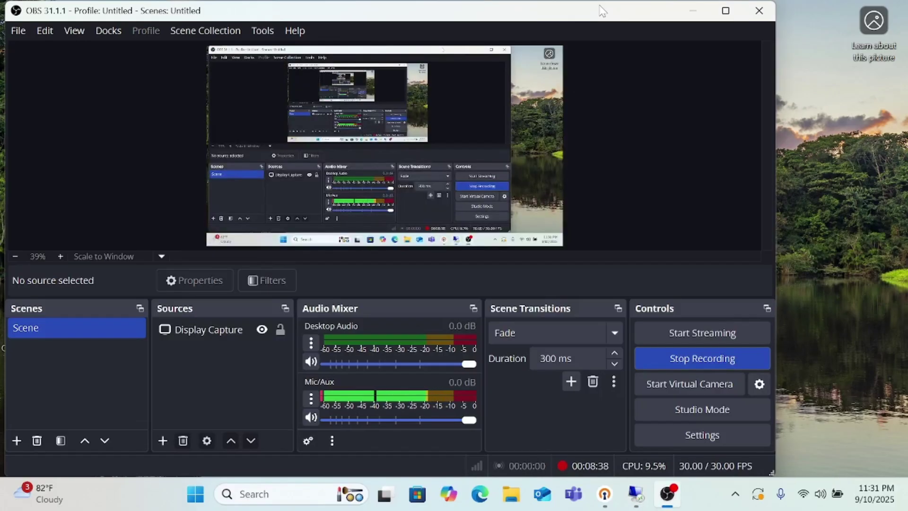
pyautogui.click(699, 358)
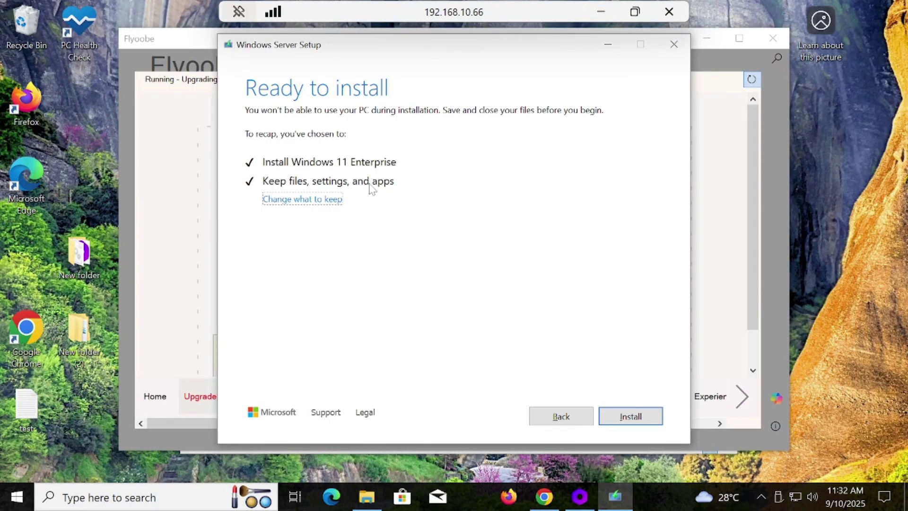
pyautogui.click(602, 11)
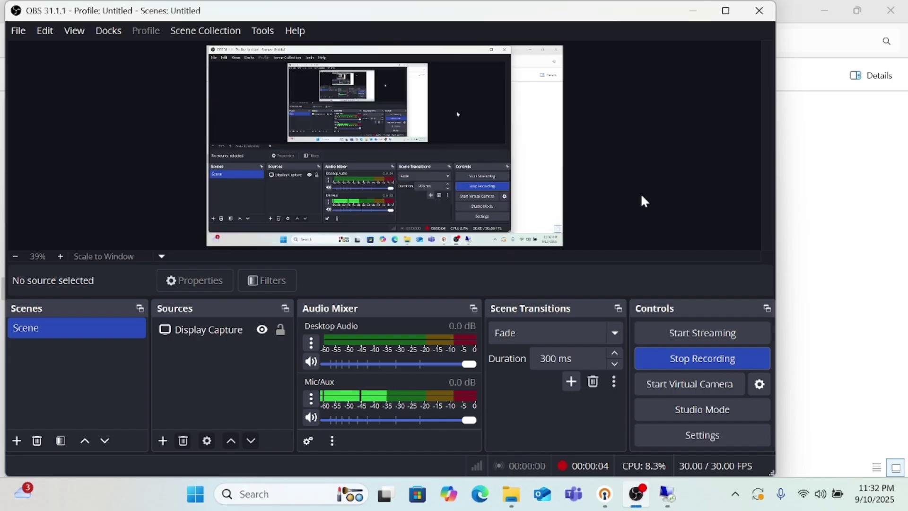
# Switch back to the Remote Desktop session and start the Windows 11 Enterprise installation.
pyautogui.moveTo(668, 494)
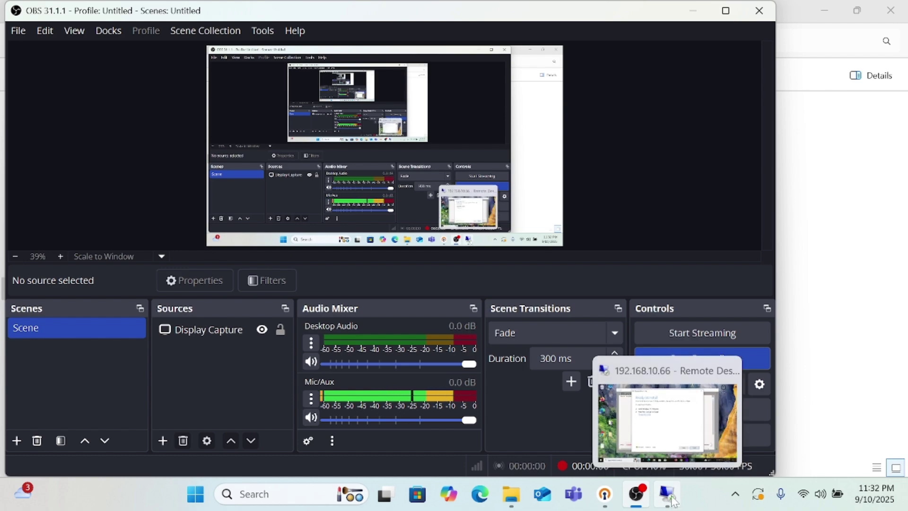
pyautogui.click(667, 494)
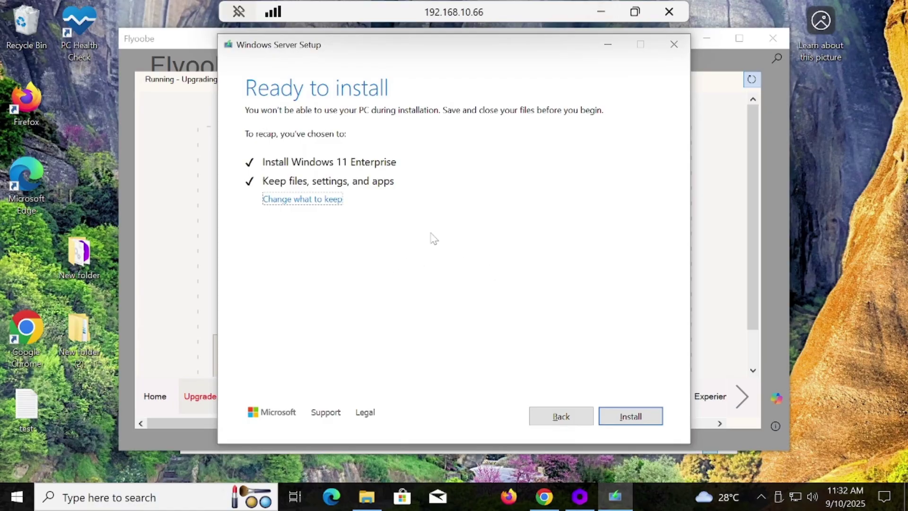
pyautogui.click(643, 419)
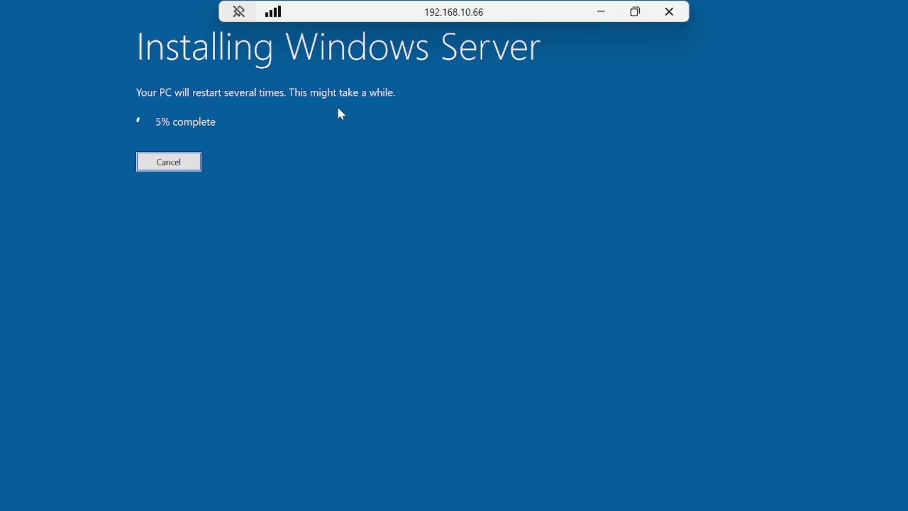
pyautogui.click(608, 13)
pyautogui.click(700, 361)
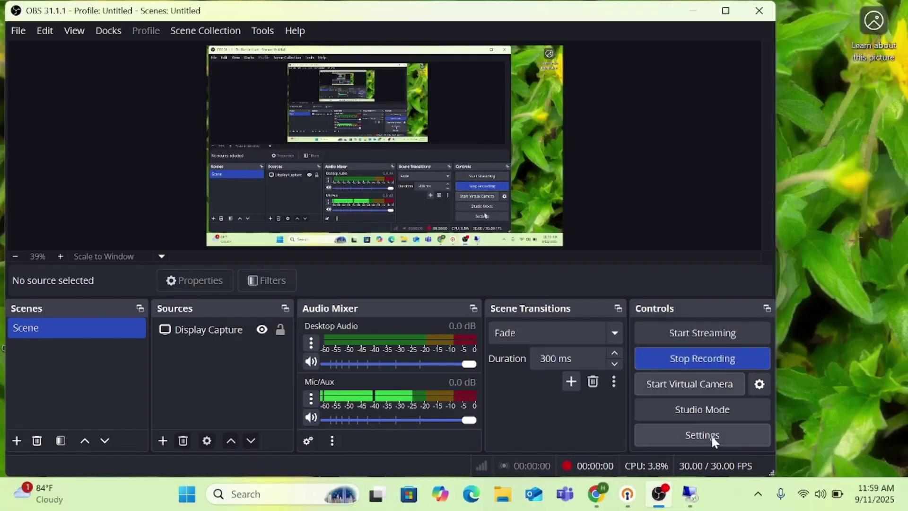
# Return to the Remote Desktop session and open the Start menu on the upgraded PC to examine it.
pyautogui.click(690, 494)
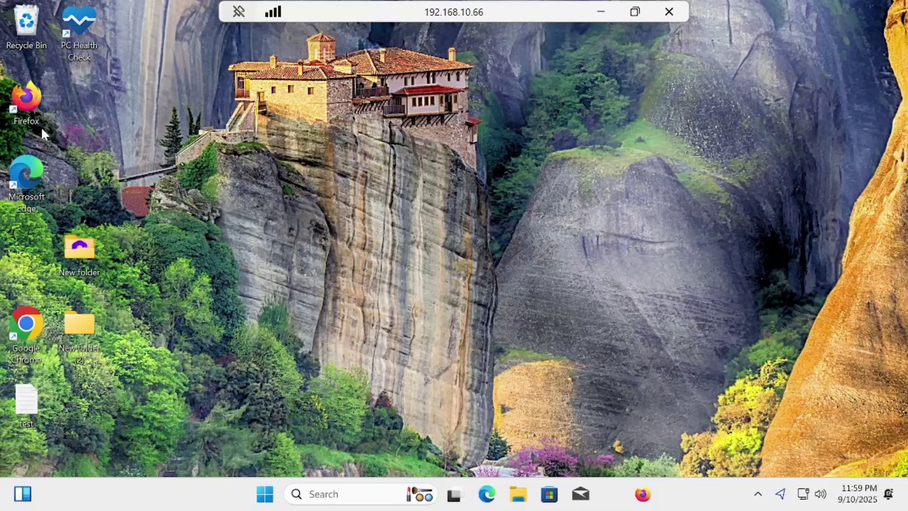
pyautogui.press('super+w')
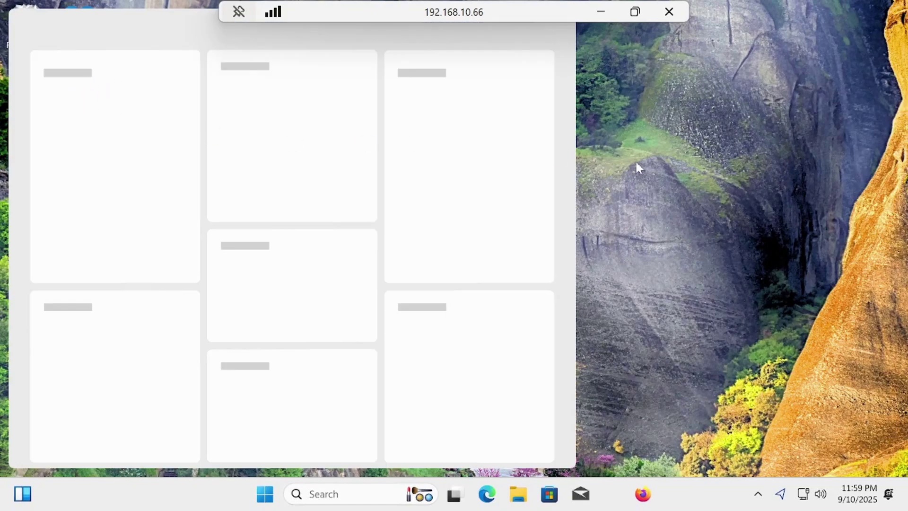
pyautogui.click(652, 163)
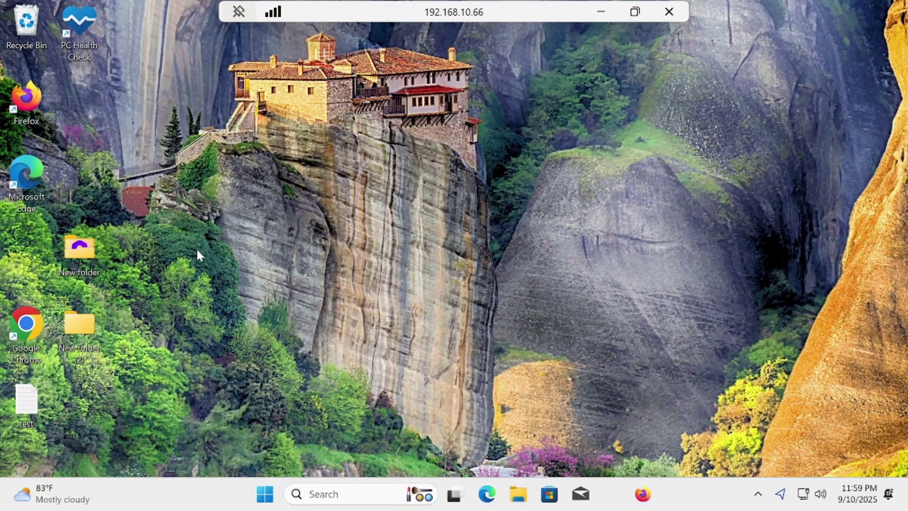
pyautogui.click(268, 496)
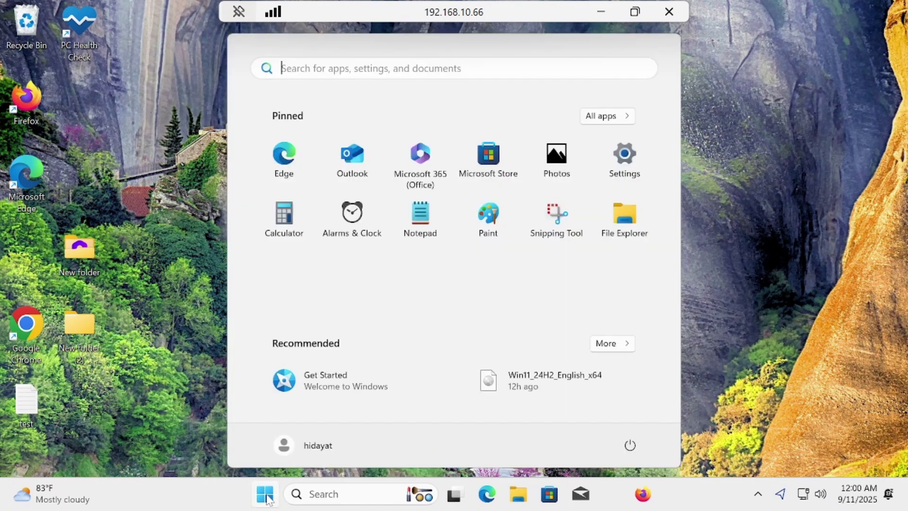
# Search for the activation settings, expand the activation state details to check how Windows is licensed, and close Settings.
pyautogui.write('act')
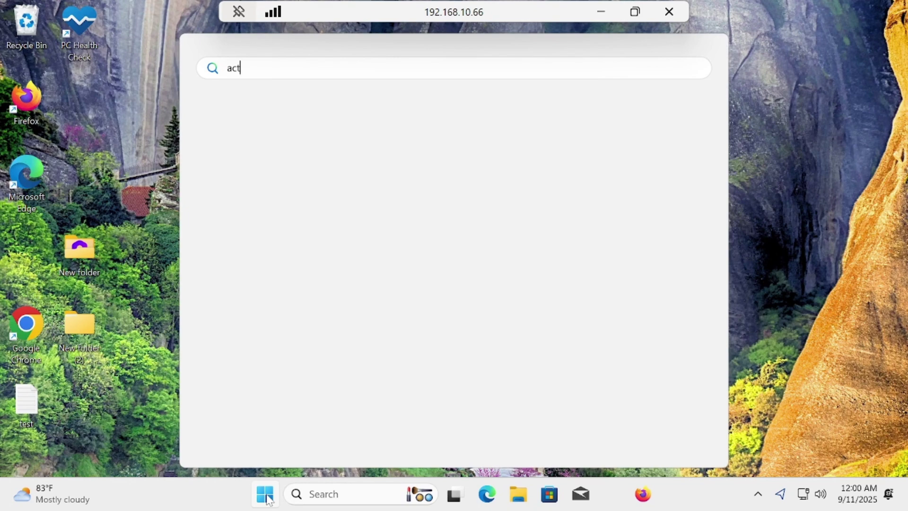
pyautogui.click(307, 188)
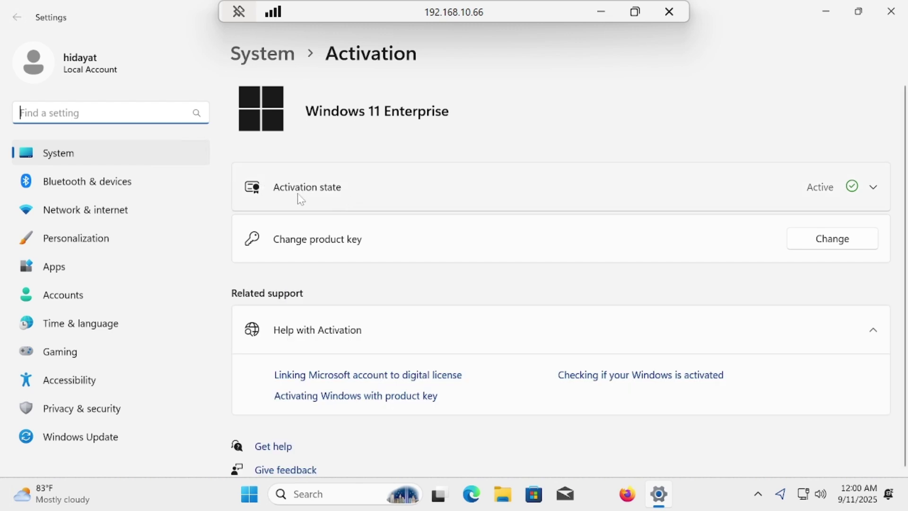
pyautogui.click(873, 188)
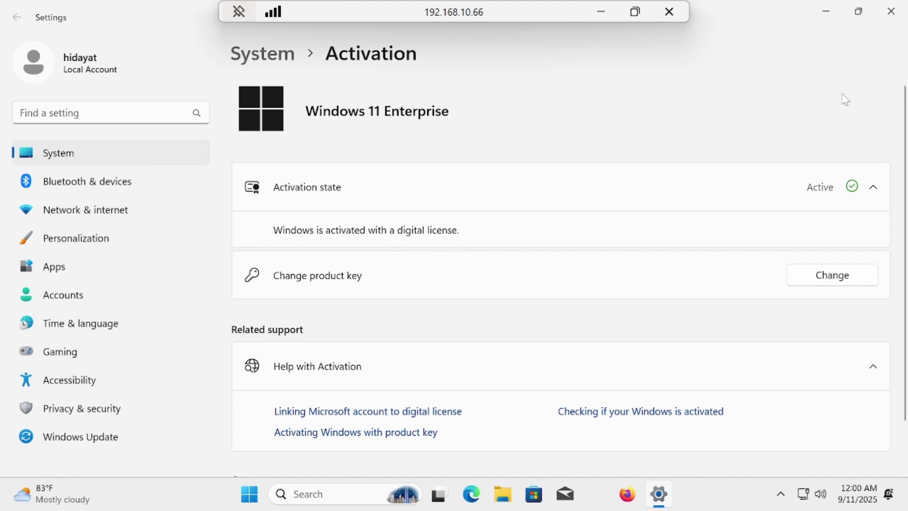
pyautogui.click(891, 11)
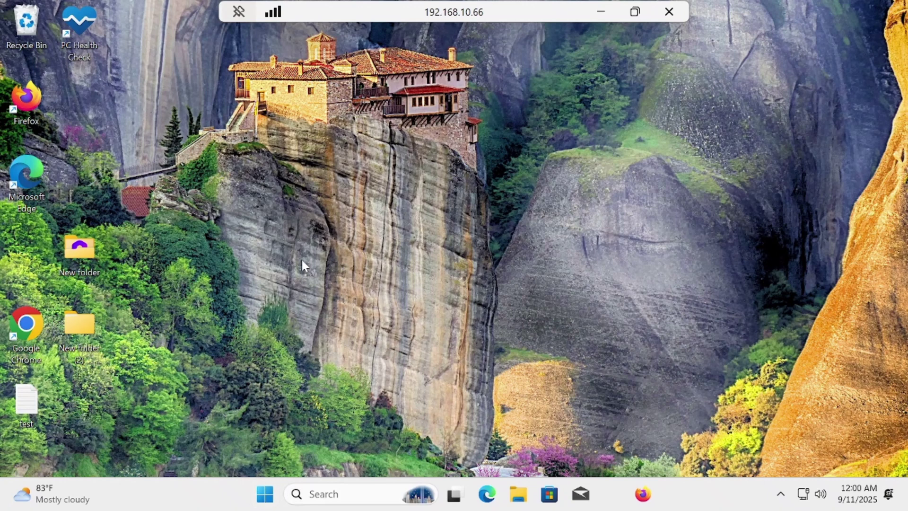
# Search for "windows" to open the update settings, and download and install all available updates.
pyautogui.click(268, 497)
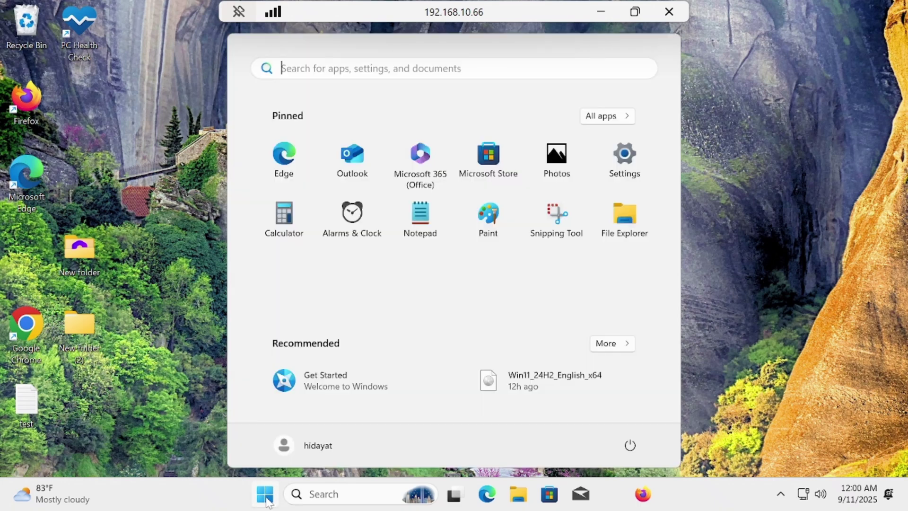
pyautogui.write('wi')
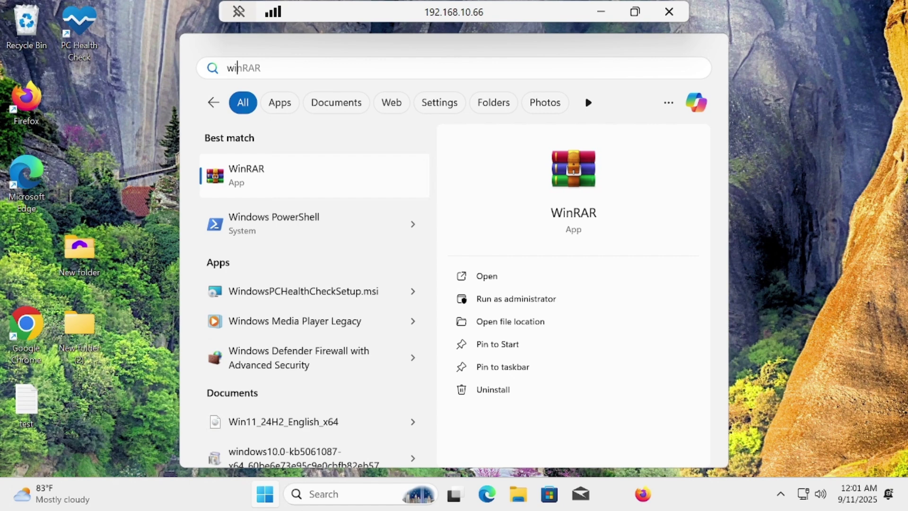
pyautogui.press('BackSpace')
pyautogui.press('BackSpace')
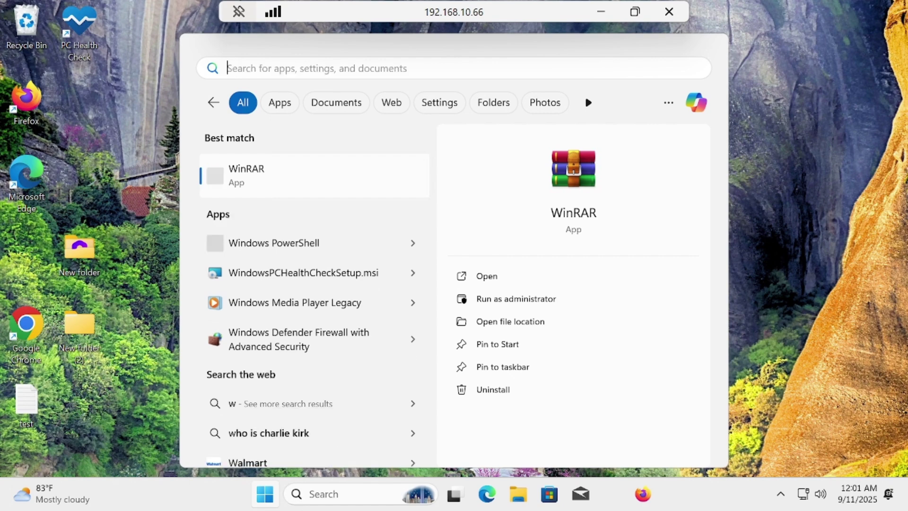
pyautogui.write('windows')
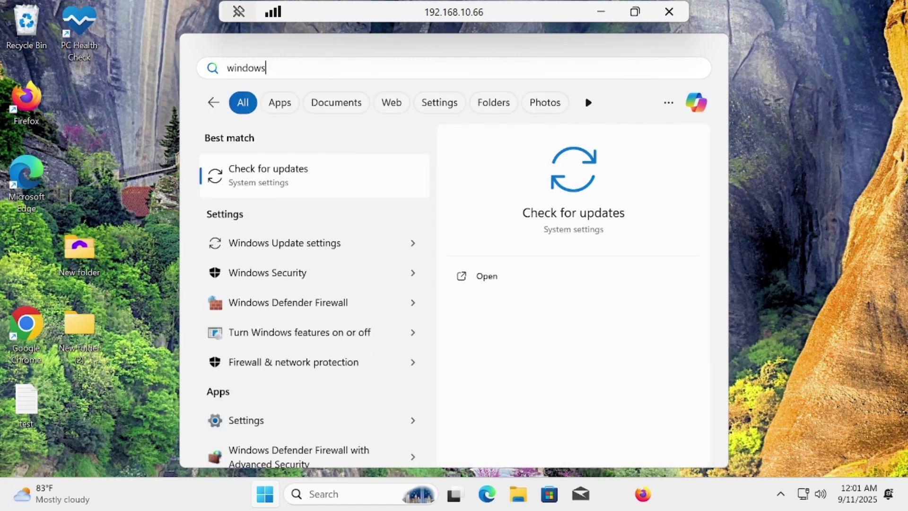
pyautogui.click(298, 172)
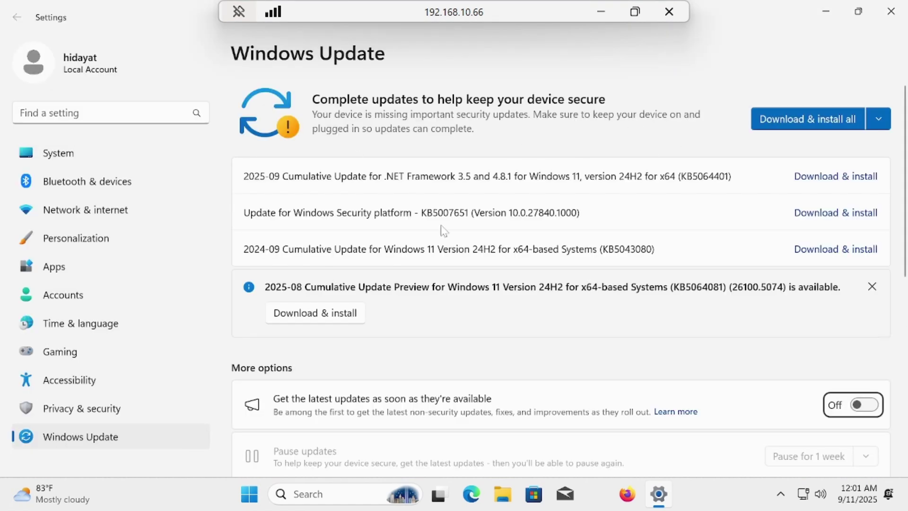
pyautogui.click(787, 126)
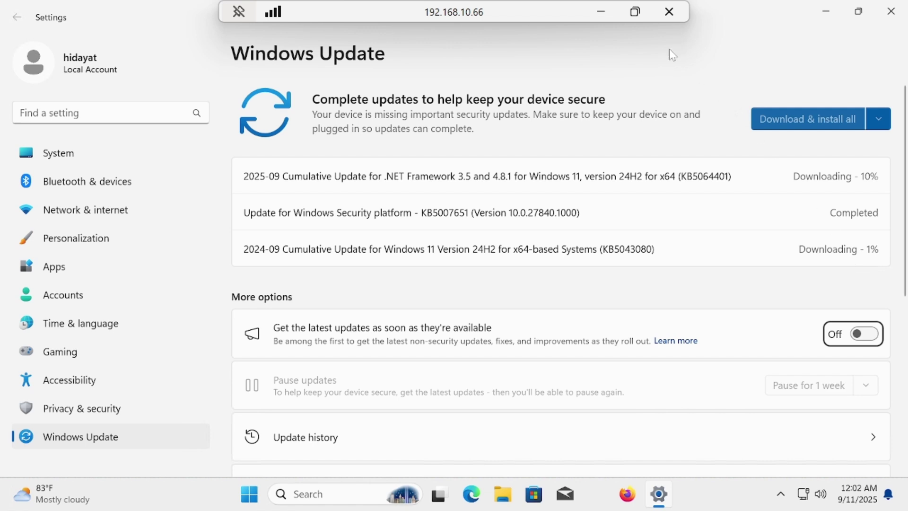
# Disconnect the Remote Desktop session with the upgraded PC.
pyautogui.click(669, 11)
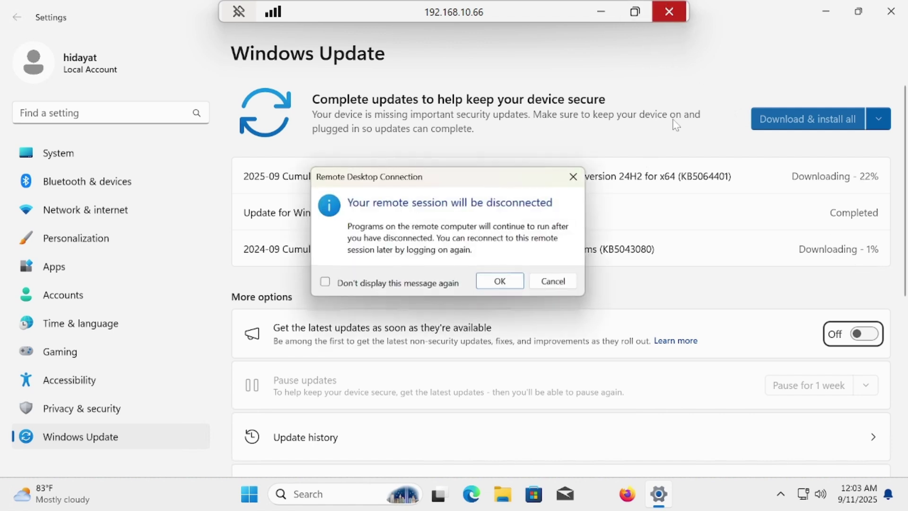